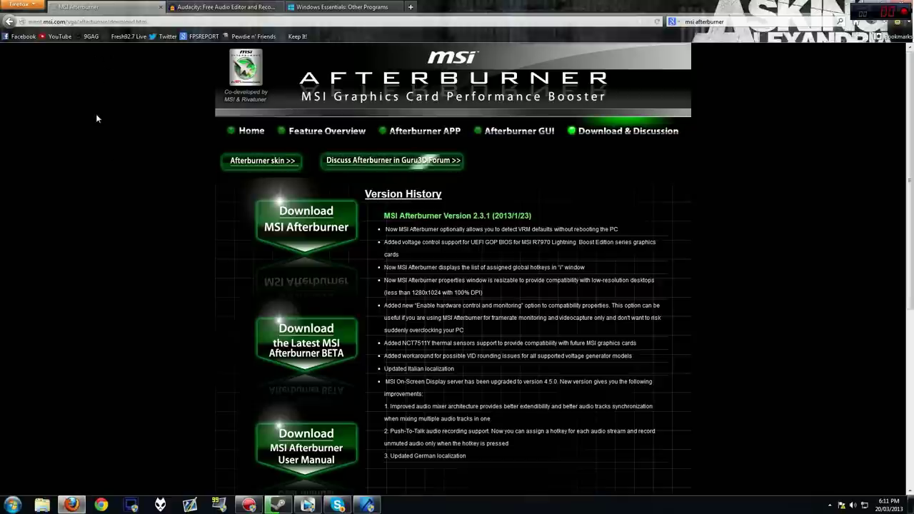
- Browse the Audacity and Windows Essentials download tabs in Firefox, then minimize Firefox to the desktop
{"action": "left_click", "coordinate": [203, 6]}
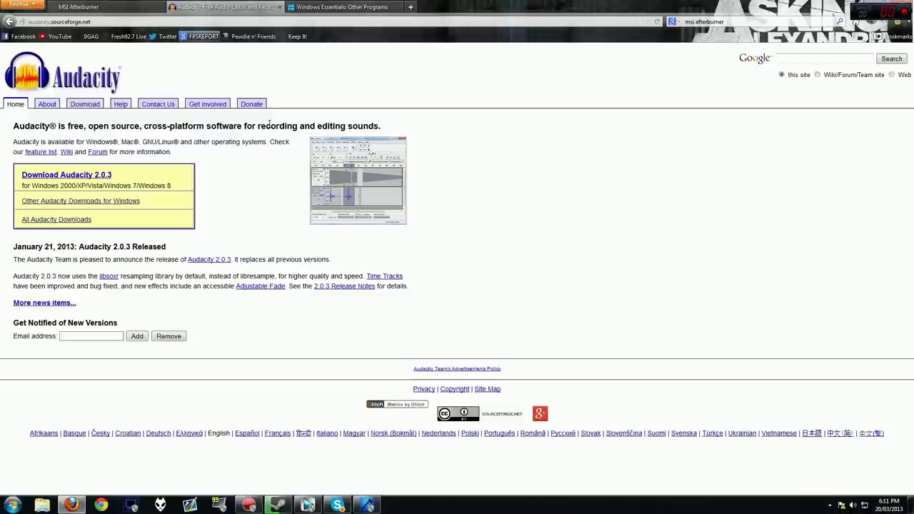
{"action": "left_click", "coordinate": [365, 6]}
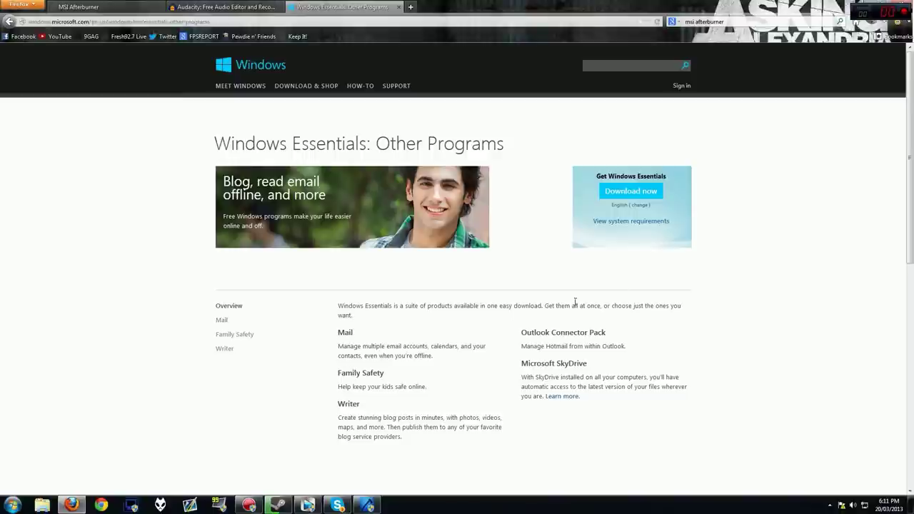
{"action": "left_click", "coordinate": [872, 5]}
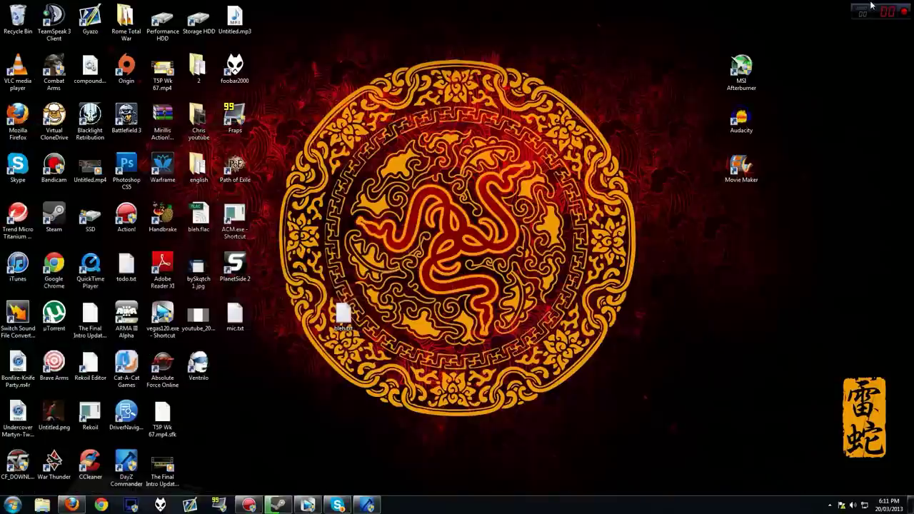
- Start MSI Afterburner from the desktop and open its Settings dialog on the General tab
{"action": "left_click", "coordinate": [737, 72]}
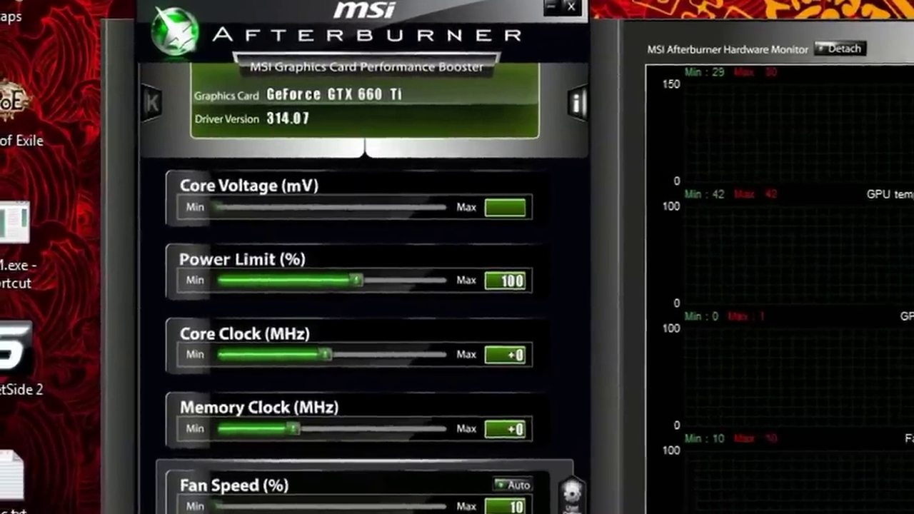
{"action": "left_click", "coordinate": [447, 502]}
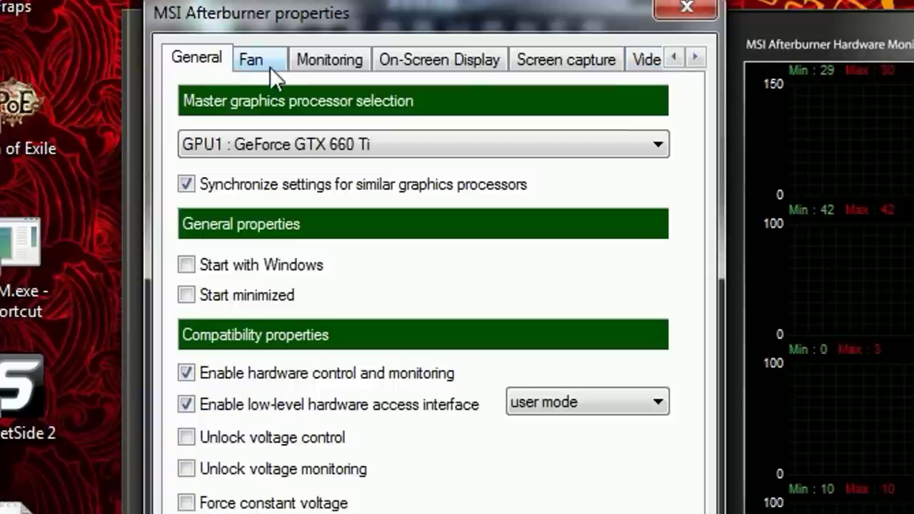
- On the Video capture tab, keep MJPG compression, 90% quality, full frame size and a 34 FPS limit
{"action": "left_click", "coordinate": [646, 60]}
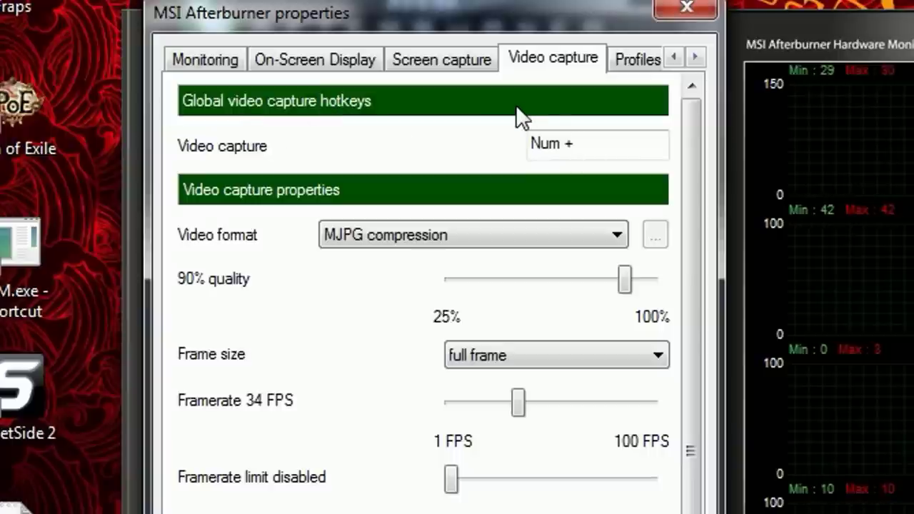
{"action": "left_click", "coordinate": [474, 233]}
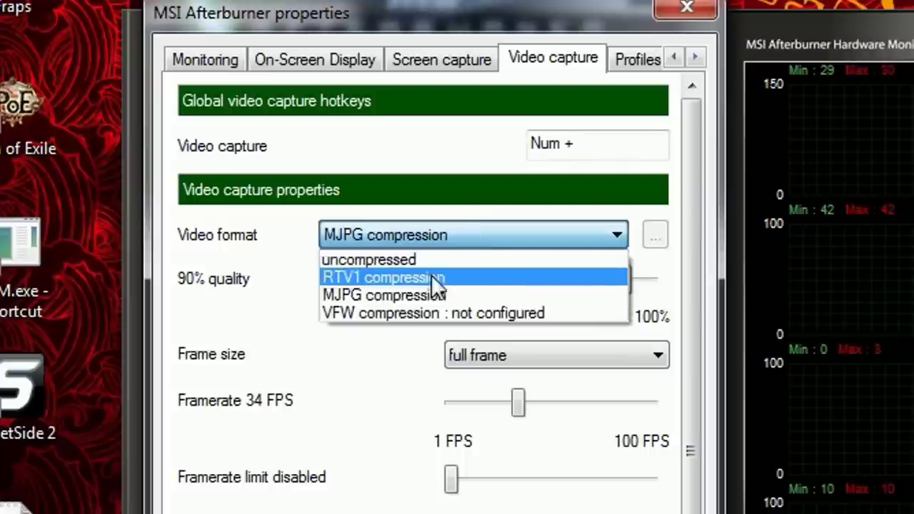
{"action": "left_click", "coordinate": [420, 289]}
{"action": "left_click", "coordinate": [434, 230]}
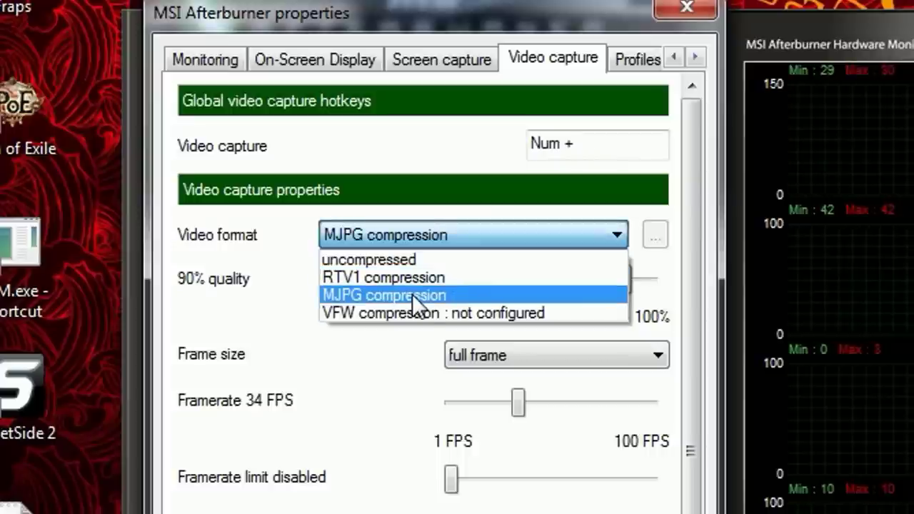
{"action": "left_click", "coordinate": [412, 294]}
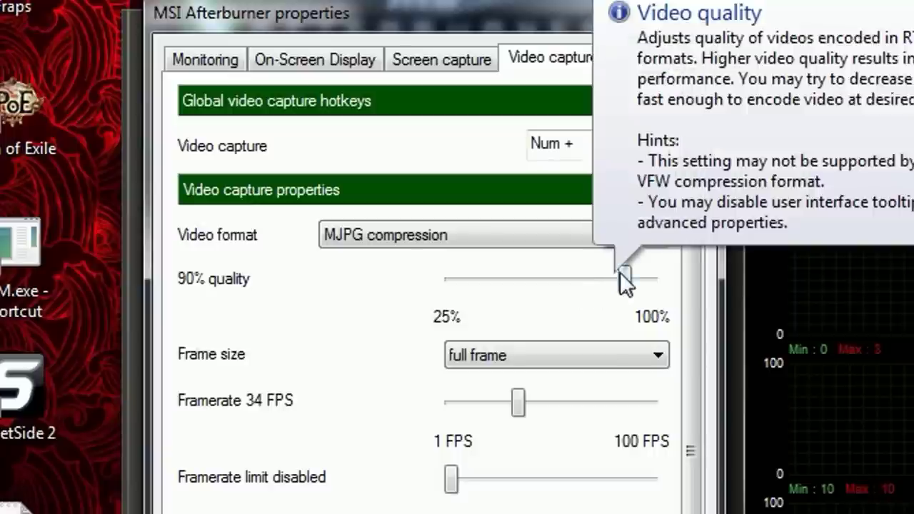
{"action": "mouse_move", "coordinate": [623, 279]}
{"action": "left_mouse_down"}
{"action": "mouse_move", "coordinate": [700, 296]}
{"action": "mouse_move", "coordinate": [4, 286]}
{"action": "mouse_move", "coordinate": [672, 292]}
{"action": "mouse_move", "coordinate": [565, 289]}
{"action": "mouse_move", "coordinate": [667, 283]}
{"action": "mouse_move", "coordinate": [624, 286]}
{"action": "left_mouse_up"}
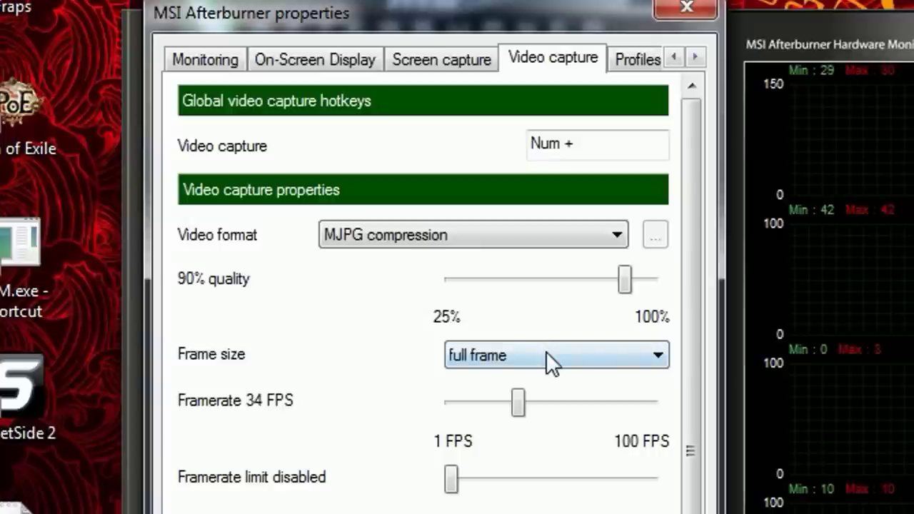
{"action": "mouse_move", "coordinate": [547, 352]}
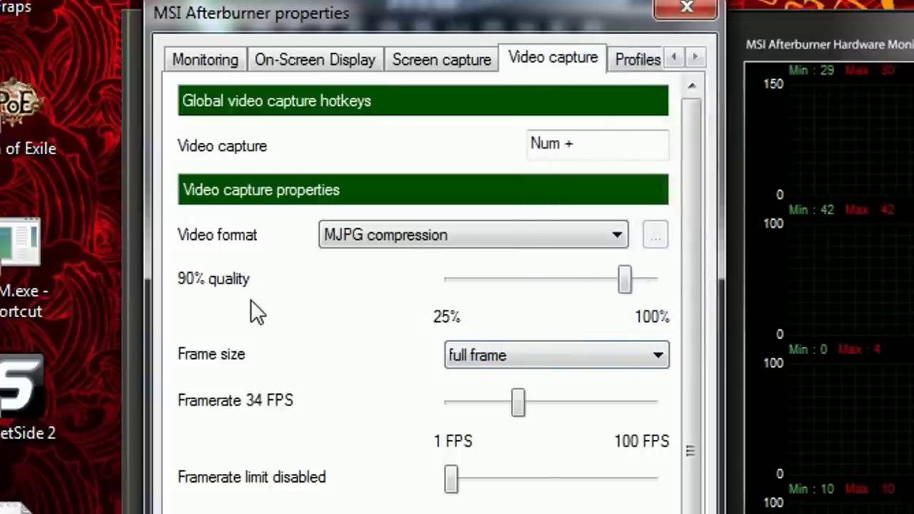
{"action": "left_click", "coordinate": [525, 350]}
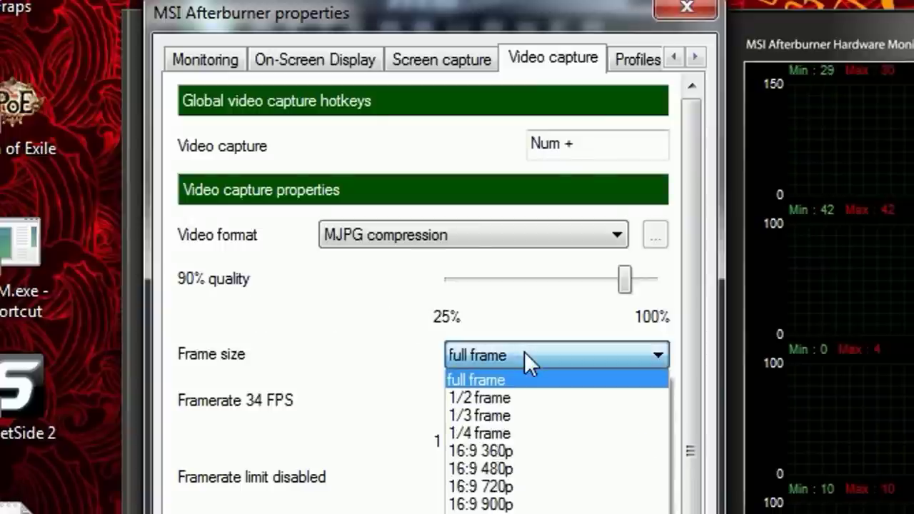
{"action": "left_click", "coordinate": [484, 378]}
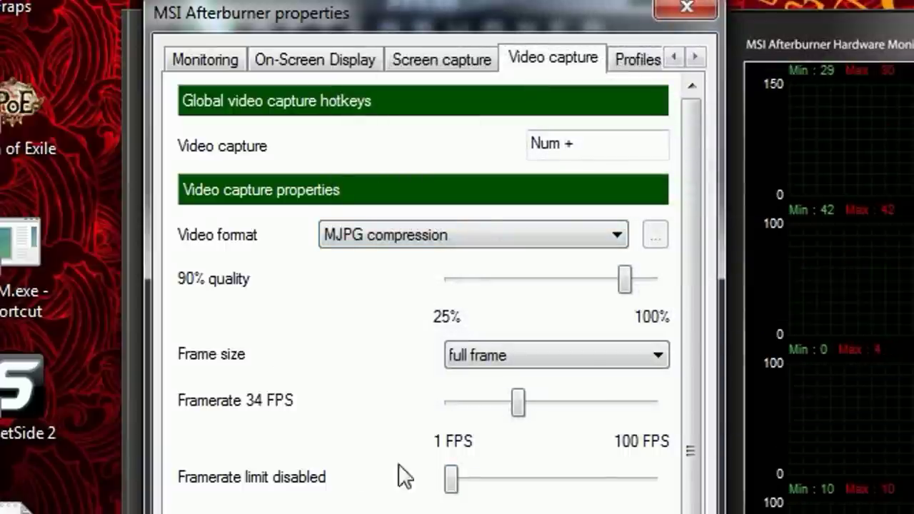
{"action": "left_click_drag", "start_coordinate": [452, 479], "coordinate": [344, 487]}
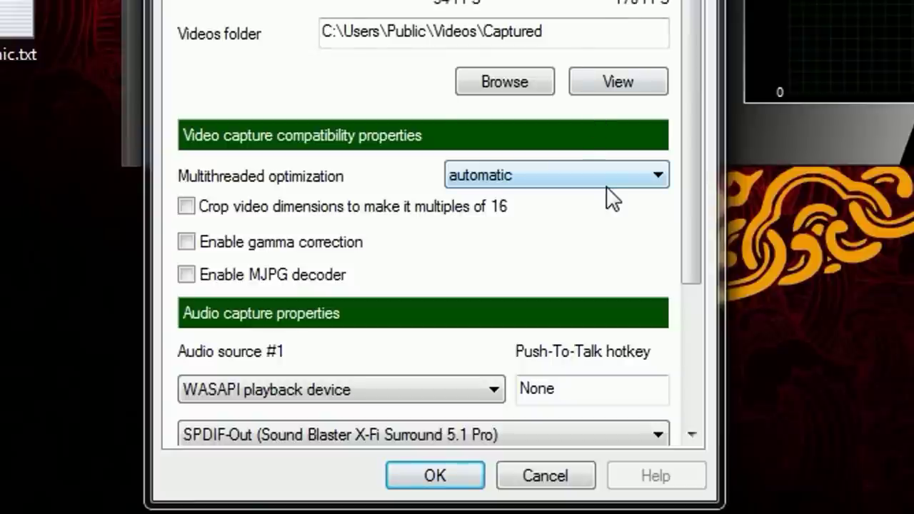
- Turn off both audio sources, then set audio source #1 to Auto select
{"action": "left_click_drag", "start_coordinate": [686, 97], "coordinate": [695, 270]}
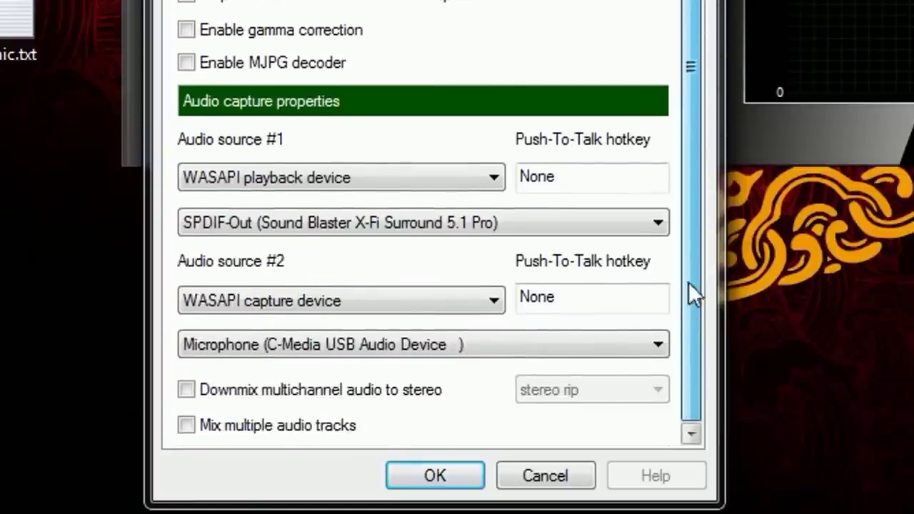
{"action": "left_click", "coordinate": [338, 180]}
{"action": "left_click", "coordinate": [311, 201]}
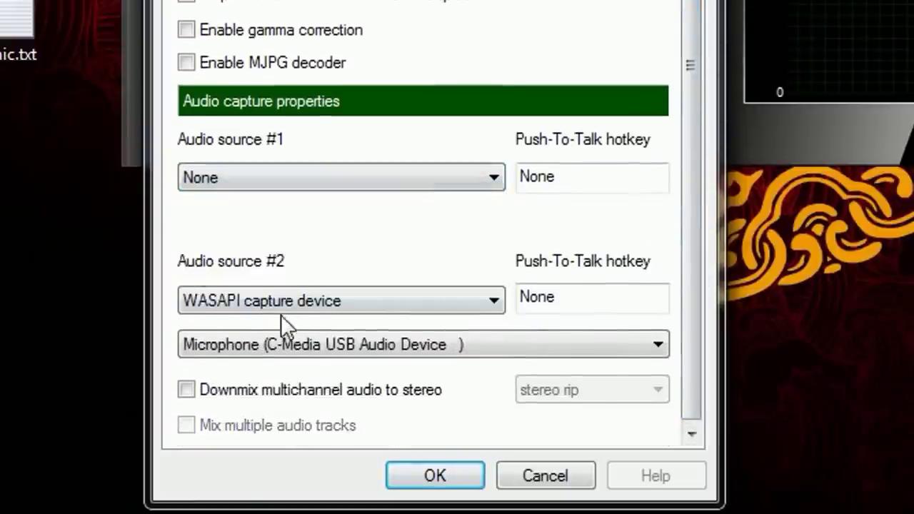
{"action": "left_click", "coordinate": [219, 307]}
{"action": "left_click", "coordinate": [198, 323]}
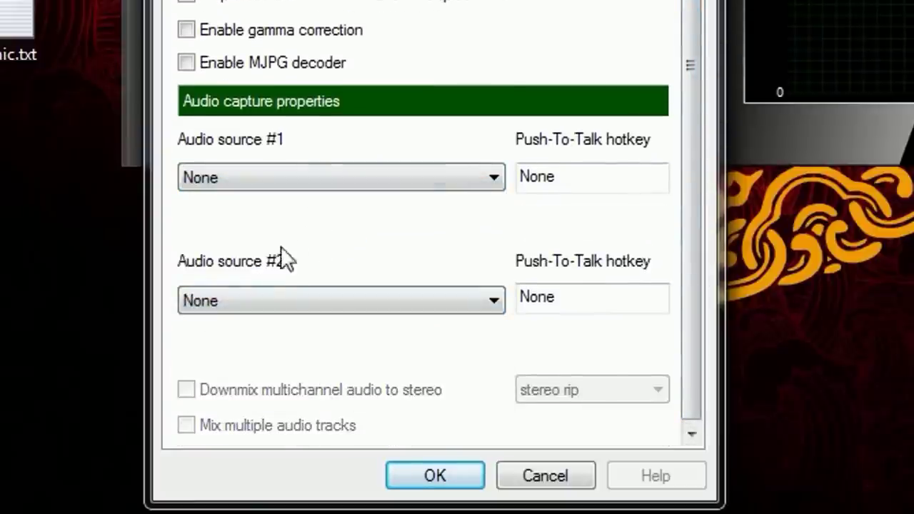
{"action": "left_click", "coordinate": [308, 177]}
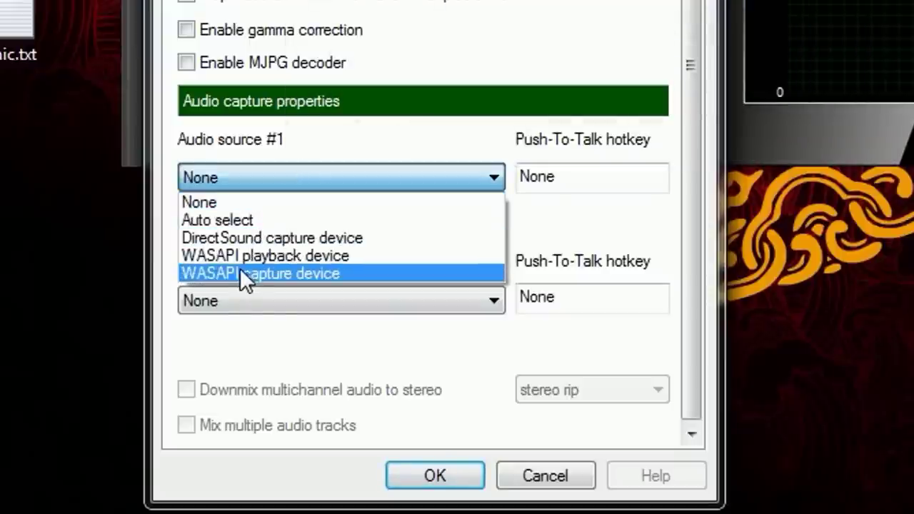
{"action": "left_click", "coordinate": [288, 218]}
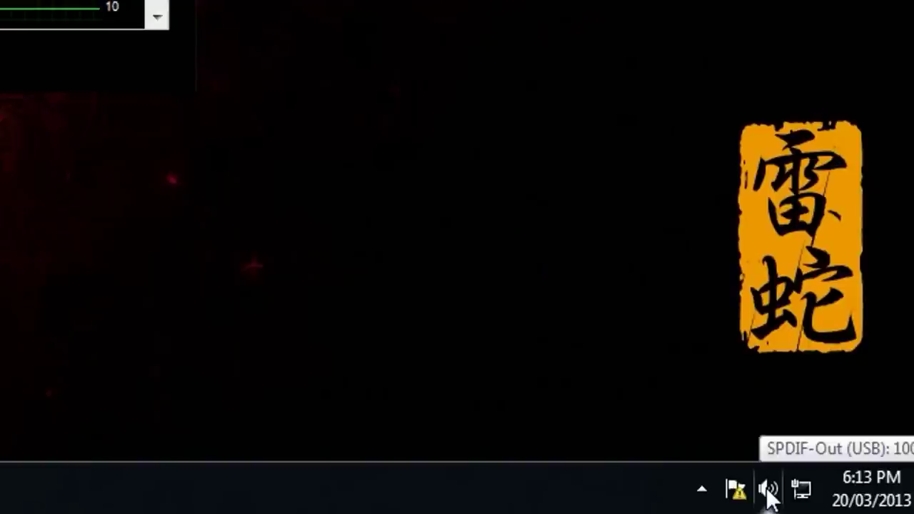
- Check the playback devices, leave audio source #2 at None, and save the settings with OK
{"action": "right_click", "coordinate": [769, 492]}
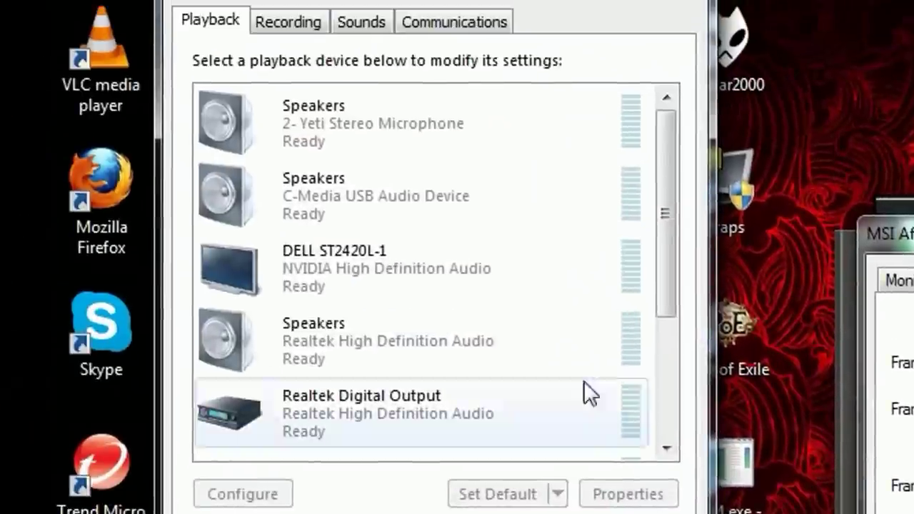
{"action": "scroll", "coordinate": [453, 314], "scroll_direction": "down", "scroll_amount": 2}
{"action": "scroll", "coordinate": [447, 310], "scroll_direction": "down", "scroll_amount": 2}
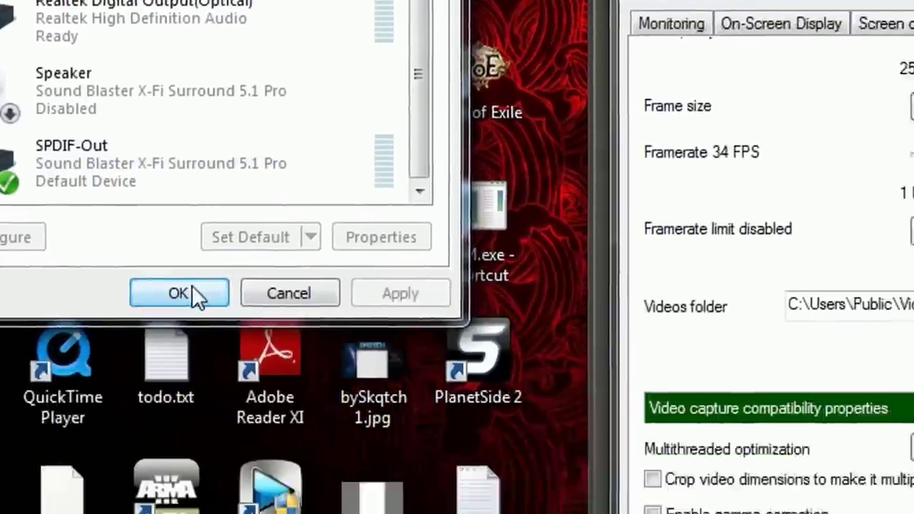
{"action": "left_click", "coordinate": [179, 296]}
{"action": "left_click", "coordinate": [280, 303]}
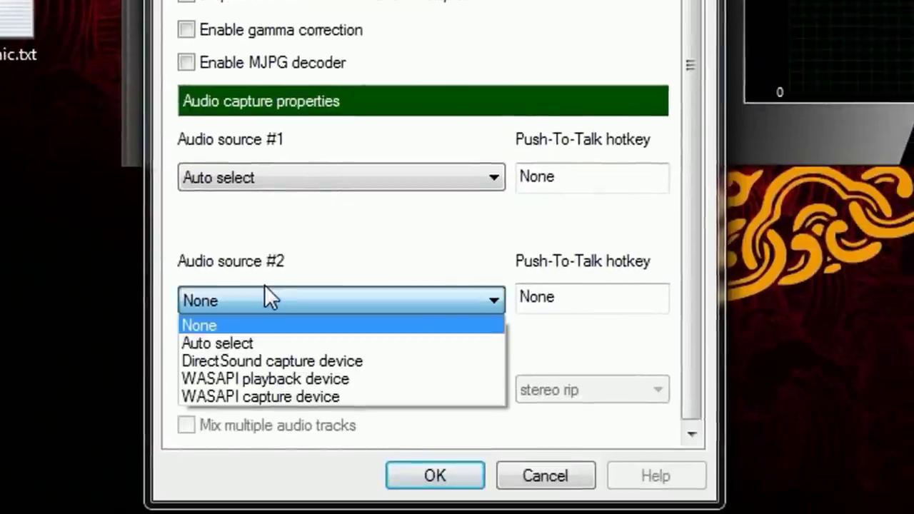
{"action": "left_click", "coordinate": [291, 244]}
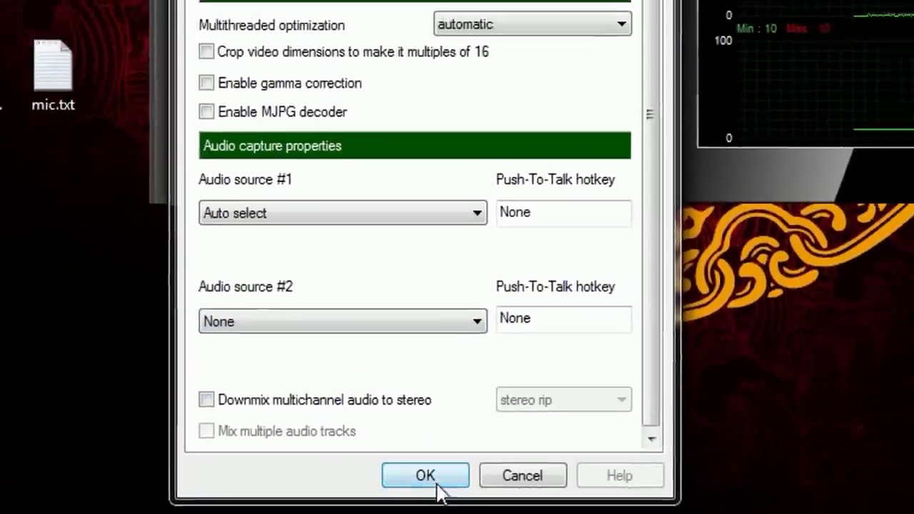
{"action": "left_click", "coordinate": [435, 476]}
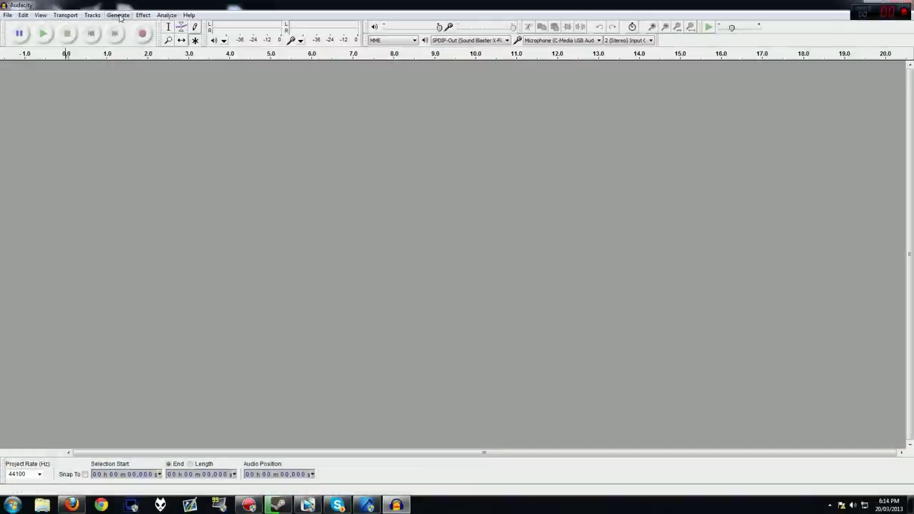
- Select Microphone (C-Media USB Audio) as Audacity's input device and start recording with R
{"action": "left_click", "coordinate": [143, 14]}
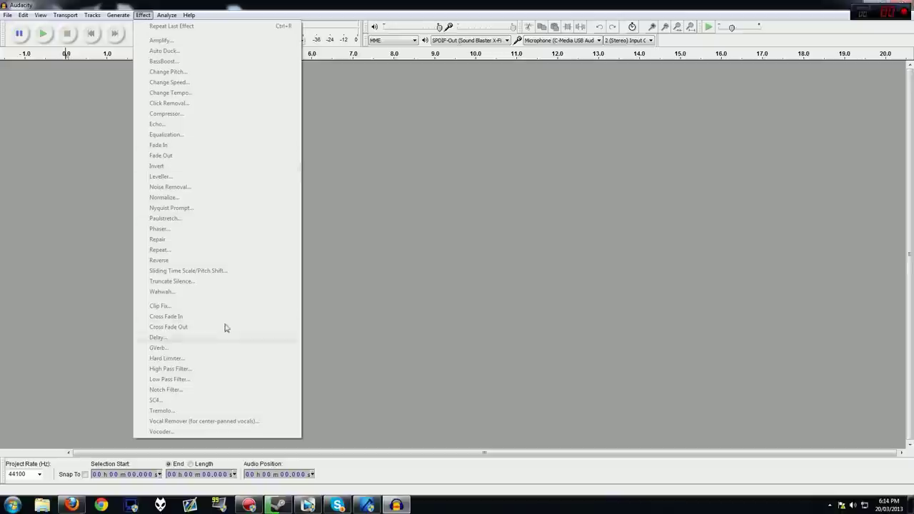
{"action": "left_click", "coordinate": [363, 227]}
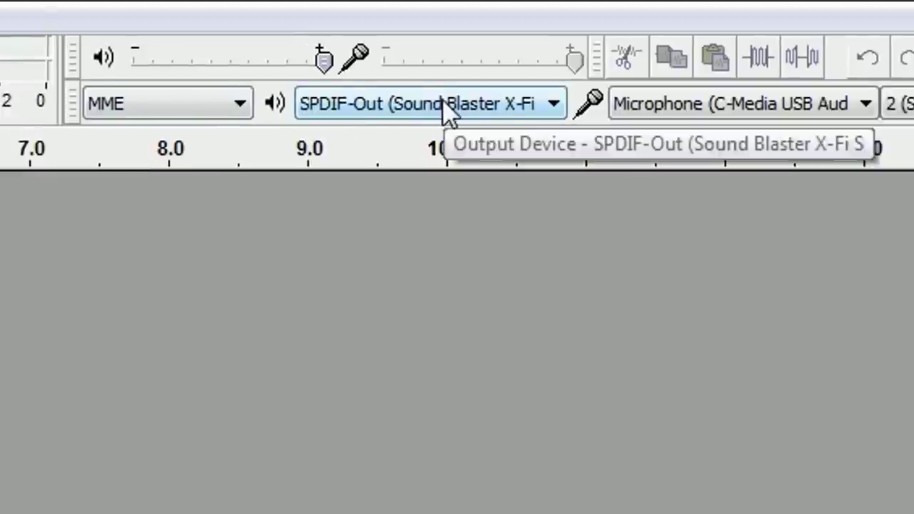
{"action": "left_click", "coordinate": [754, 94]}
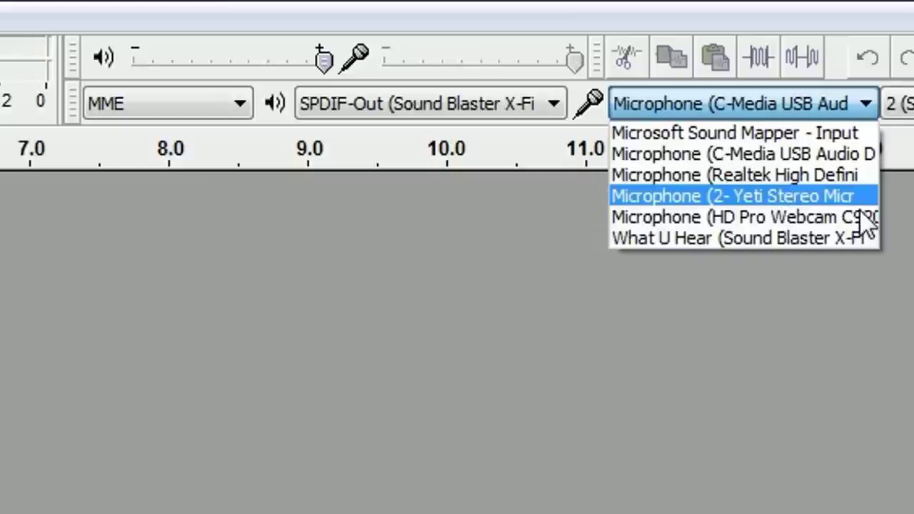
{"action": "left_click", "coordinate": [809, 156]}
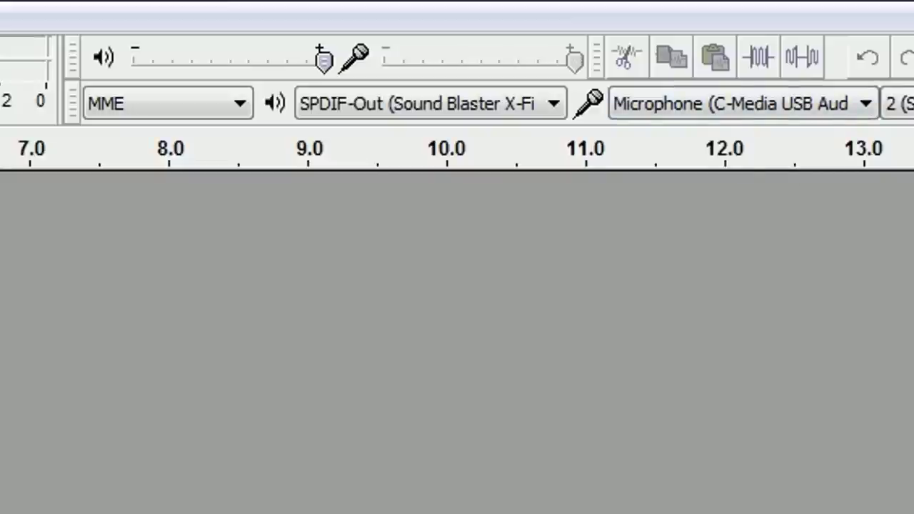
{"action": "key", "text": "r"}
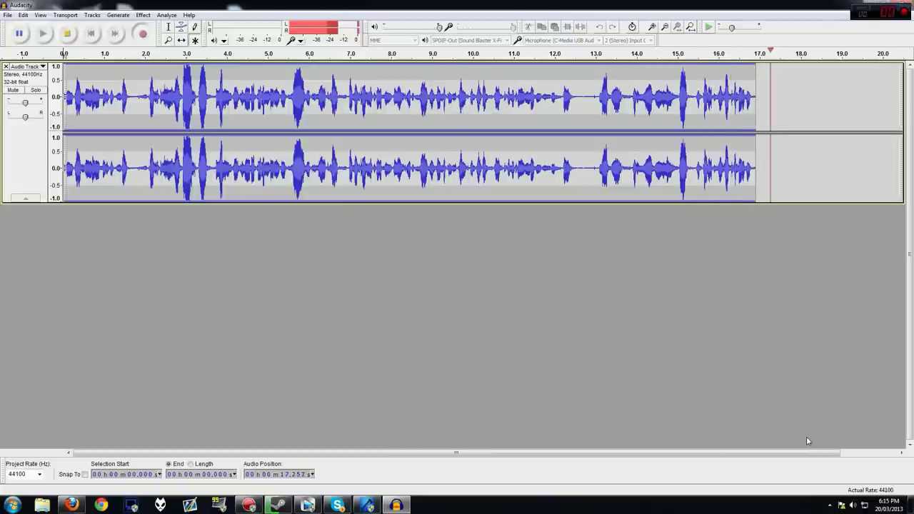
- Check the C-Media USB microphone's recording level of 20 in its Properties Levels tab, then close it
{"action": "right_click", "coordinate": [855, 506]}
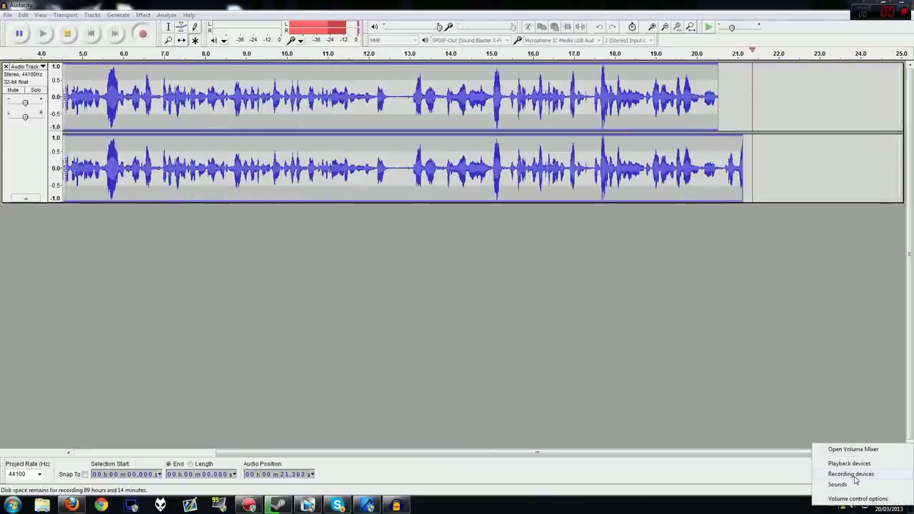
{"action": "left_click", "coordinate": [851, 474]}
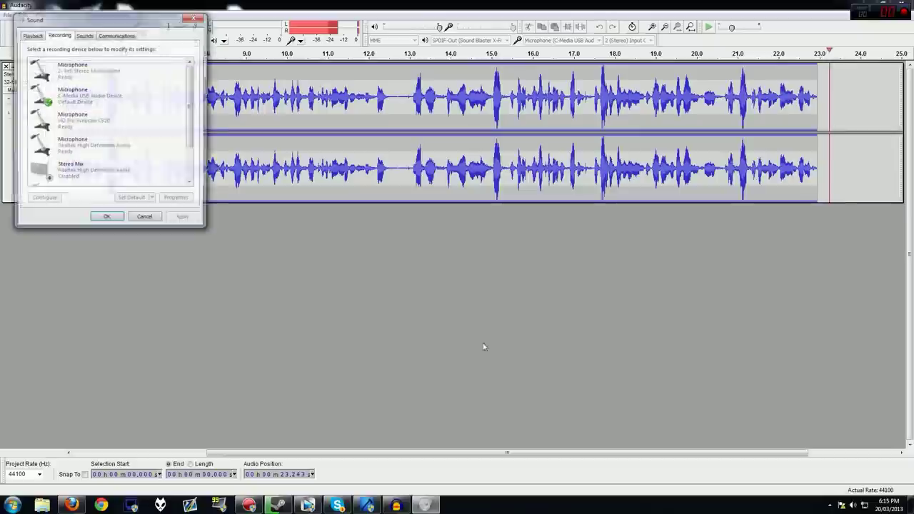
{"action": "right_click", "coordinate": [89, 97]}
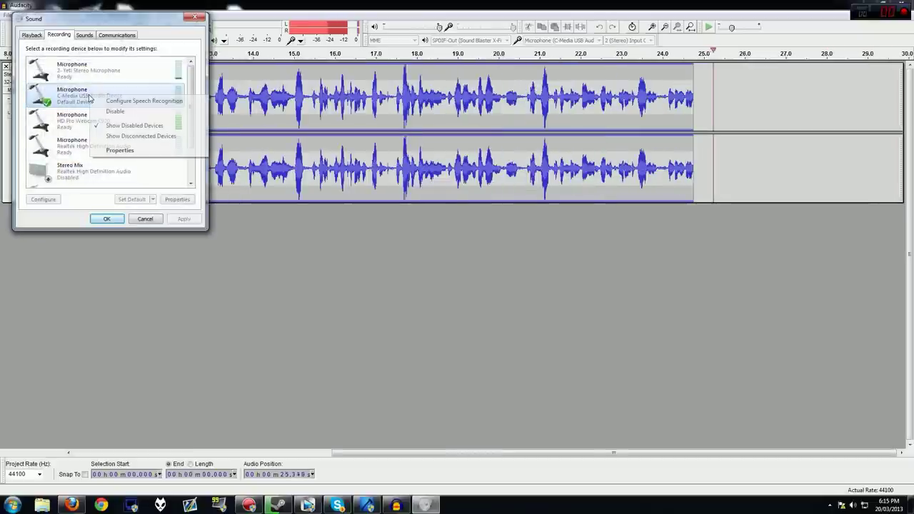
{"action": "left_click", "coordinate": [121, 151]}
{"action": "left_click", "coordinate": [111, 70]}
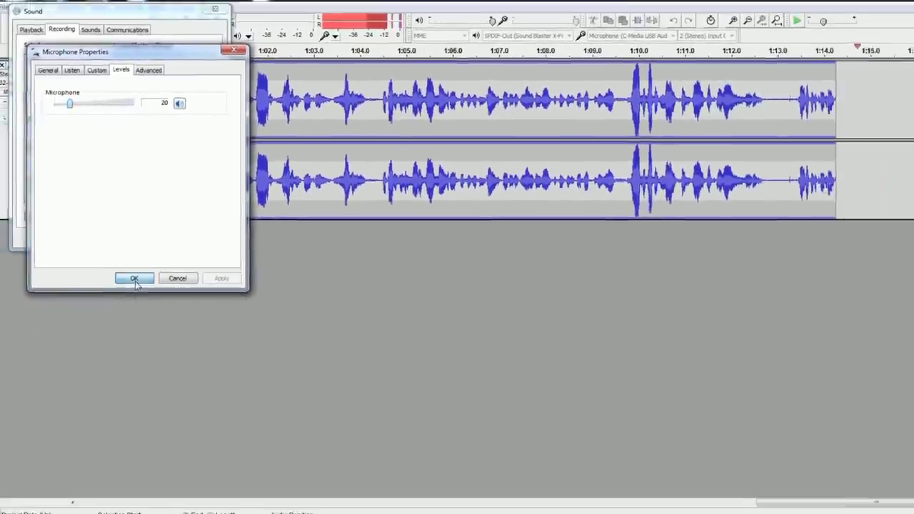
{"action": "left_click", "coordinate": [160, 333]}
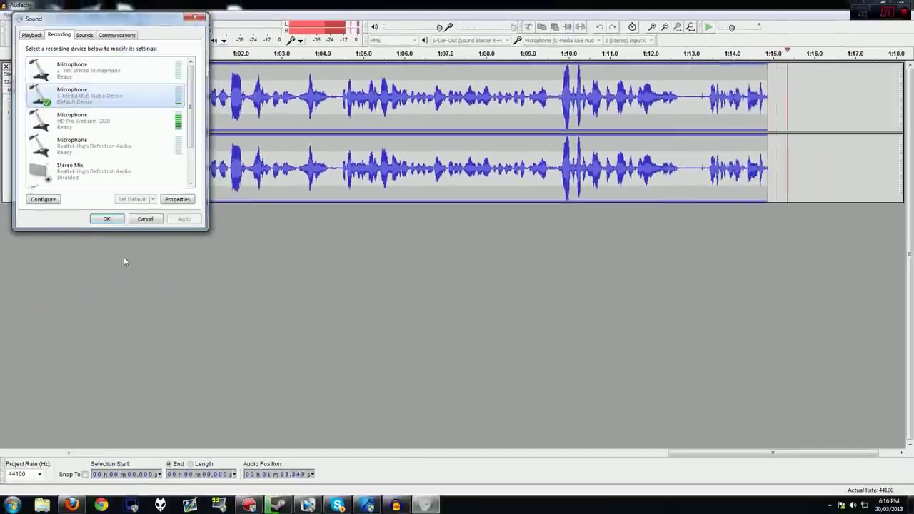
- Stop the 1:17 take, undo it with Ctrl+Z, and record a new four-second clip
{"action": "left_click", "coordinate": [109, 219]}
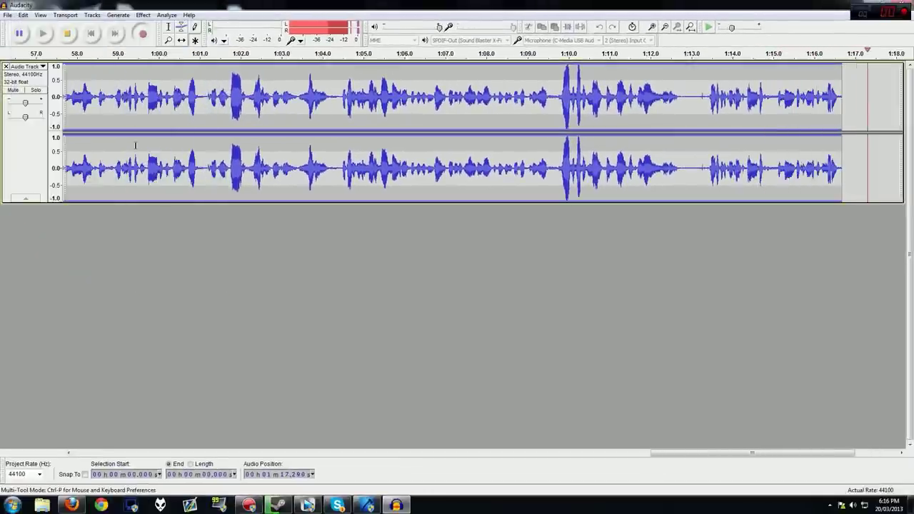
{"action": "left_click", "coordinate": [74, 34]}
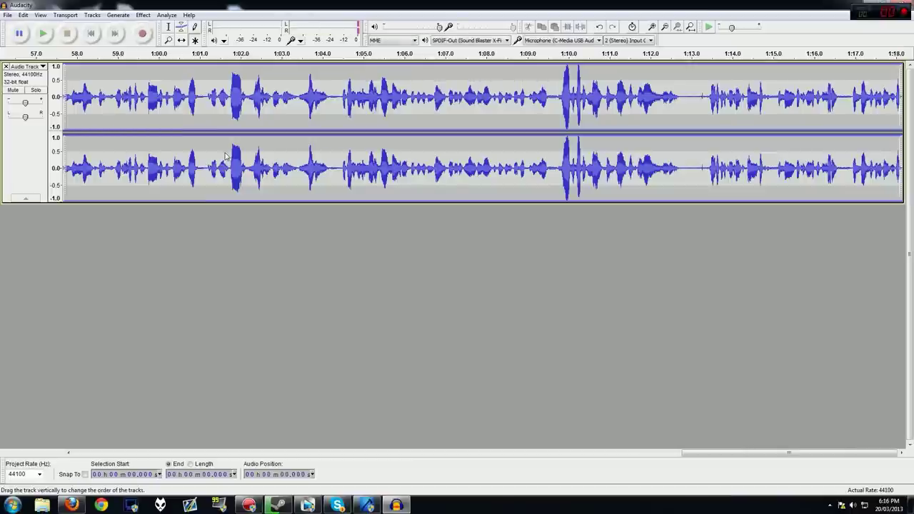
{"action": "key", "text": "ctrl+z"}
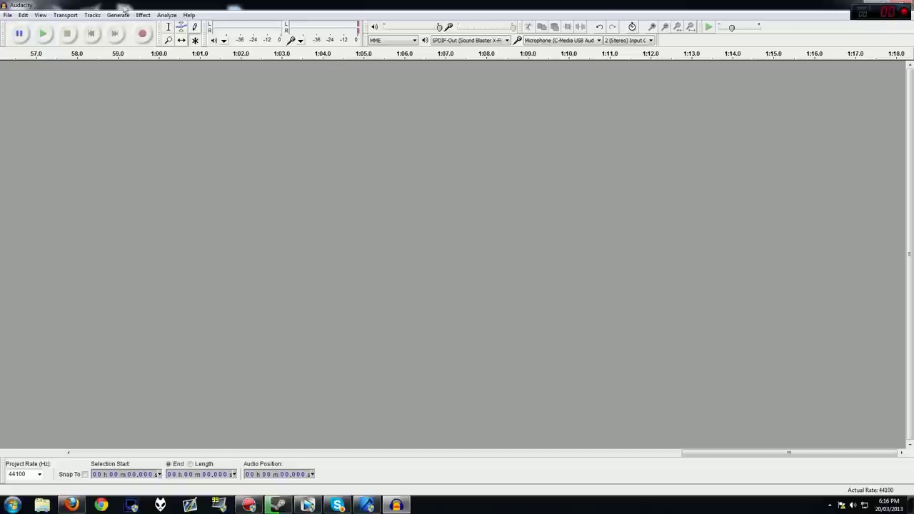
{"action": "left_click", "coordinate": [142, 34]}
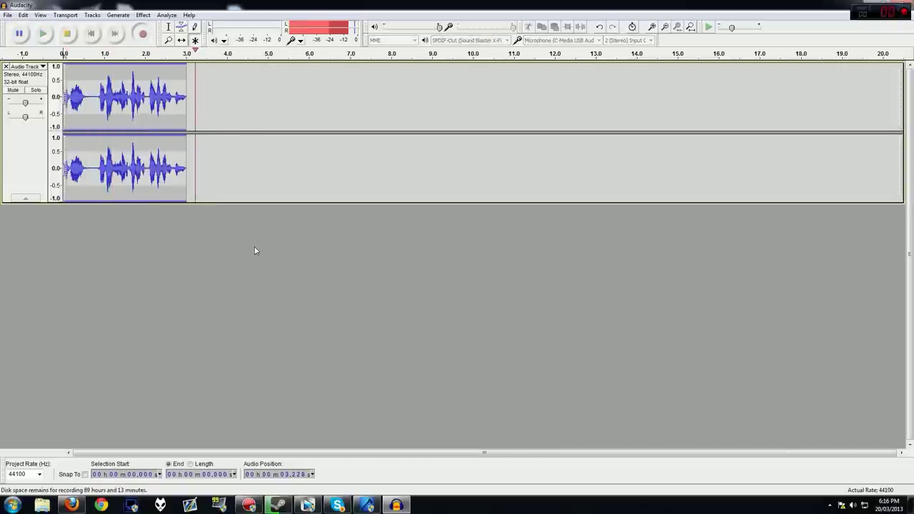
{"action": "key", "text": "space"}
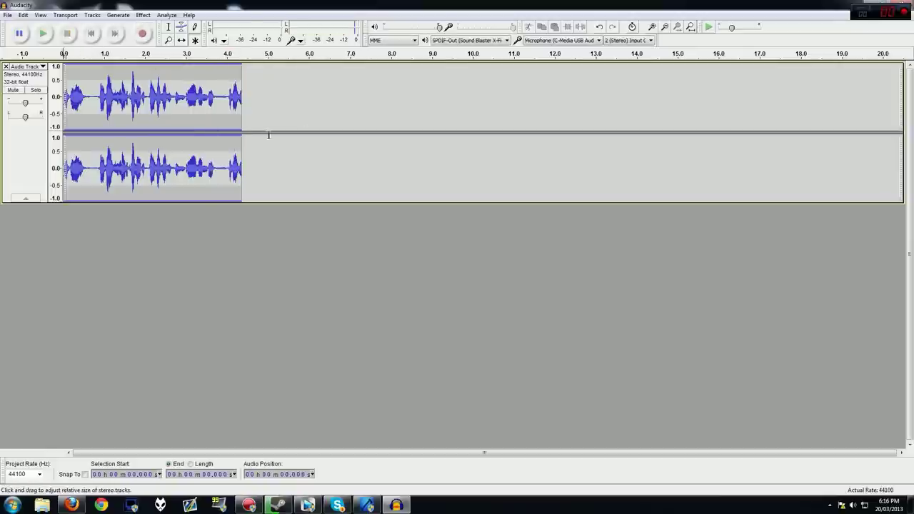
- Export the clip as 'blah' in WAV (Microsoft) signed 16-bit PCM format, leaving metadata blank
{"action": "left_click", "coordinate": [9, 14]}
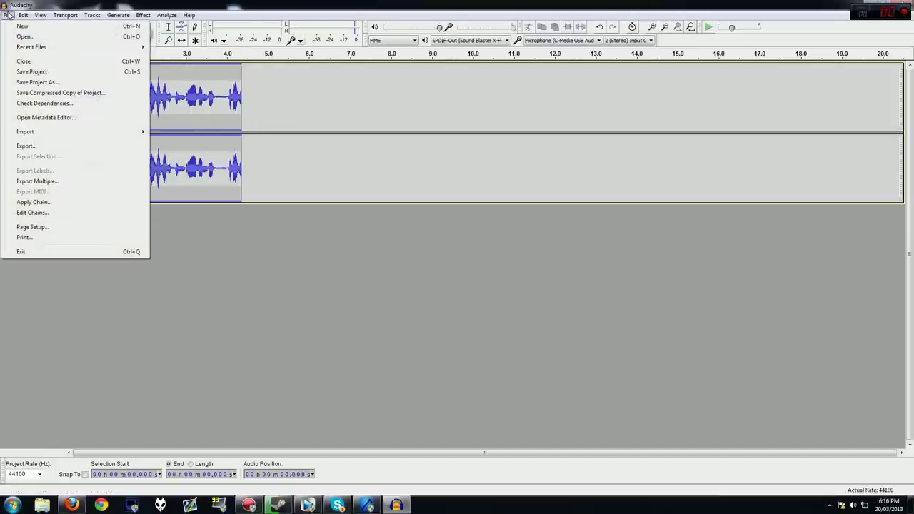
{"action": "left_click", "coordinate": [34, 146]}
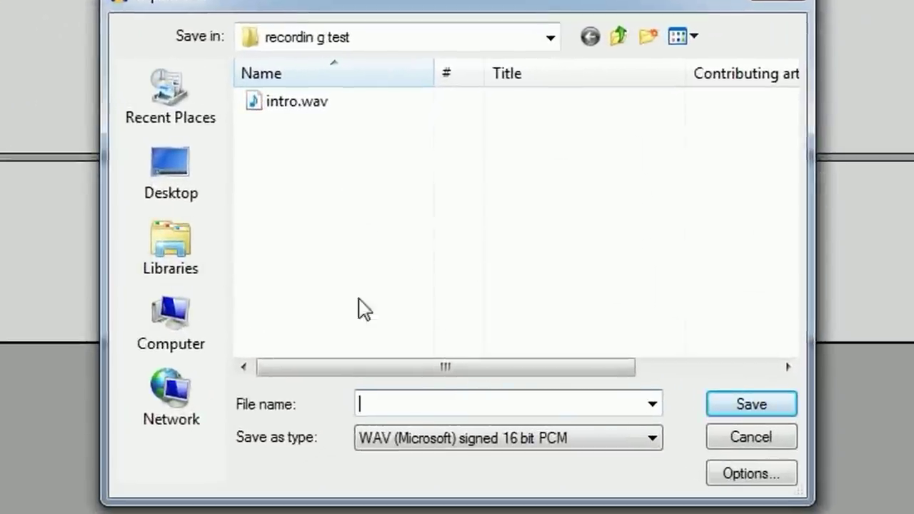
{"action": "type", "text": "blah"}
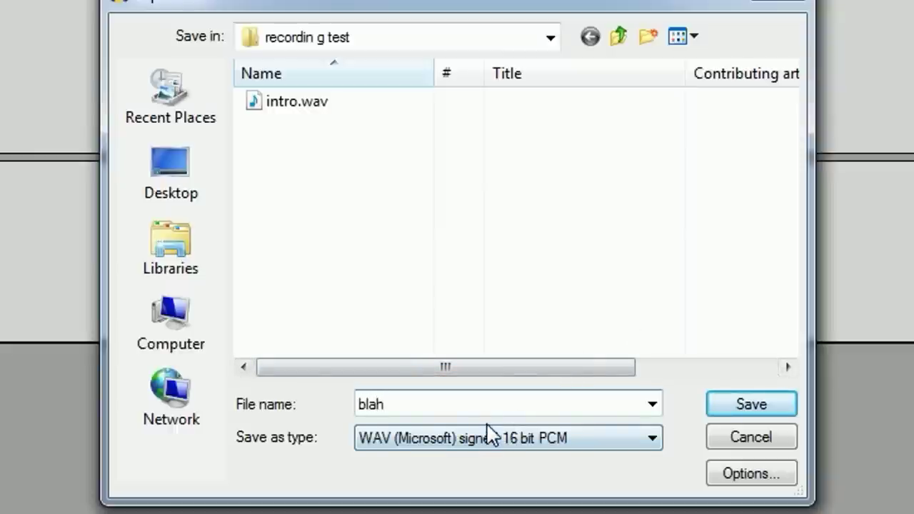
{"action": "left_click", "coordinate": [464, 437]}
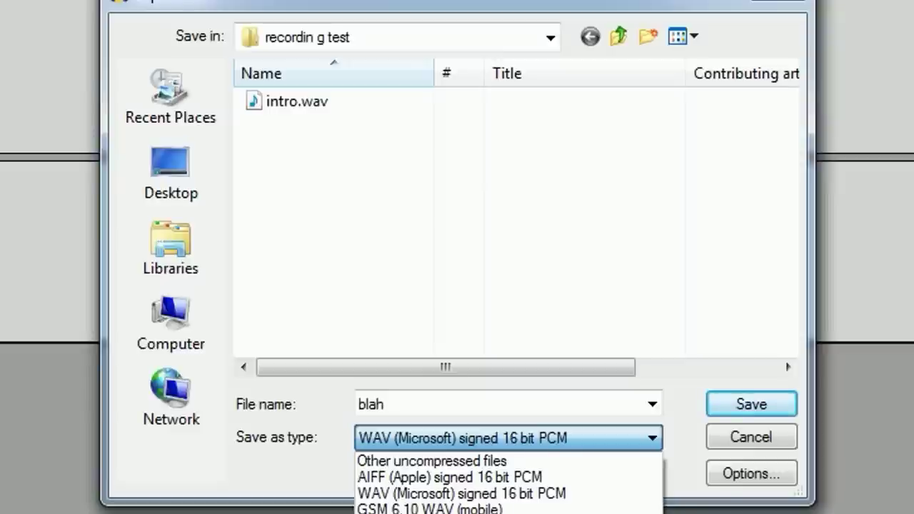
{"action": "left_click", "coordinate": [411, 493]}
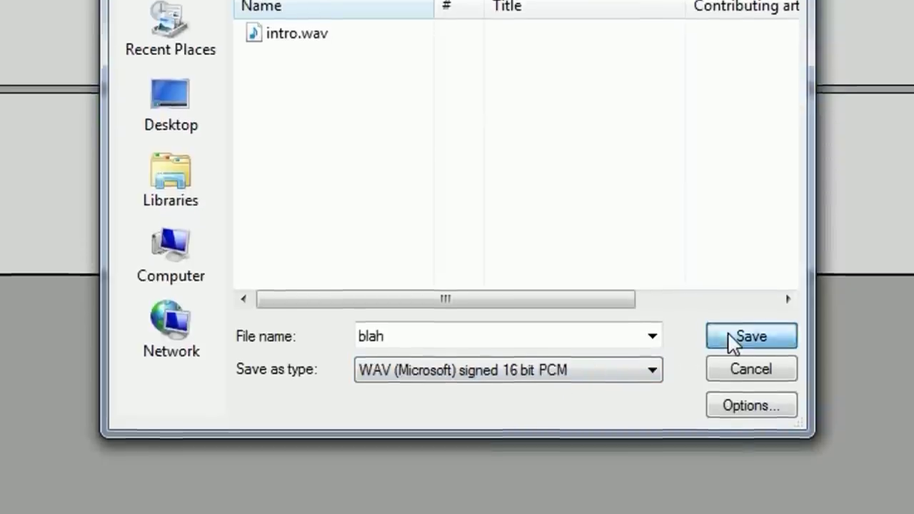
{"action": "left_click", "coordinate": [734, 410]}
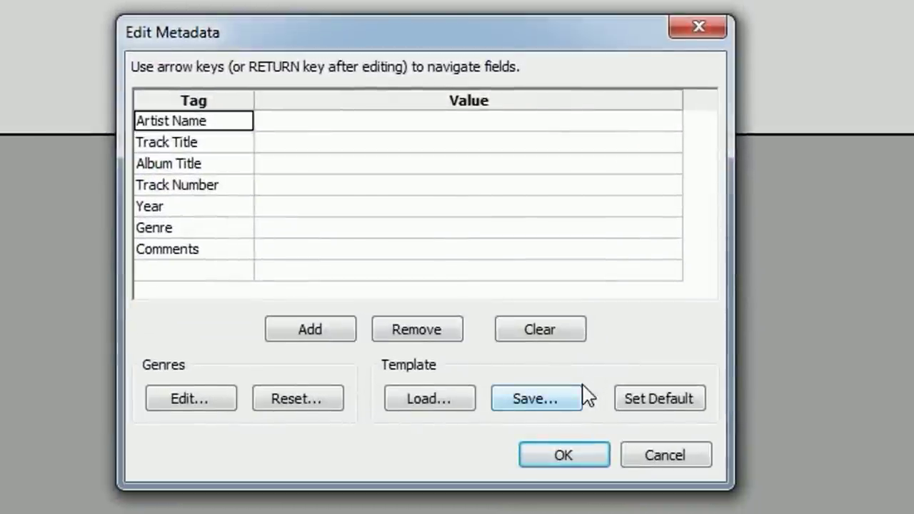
{"action": "left_click", "coordinate": [553, 456]}
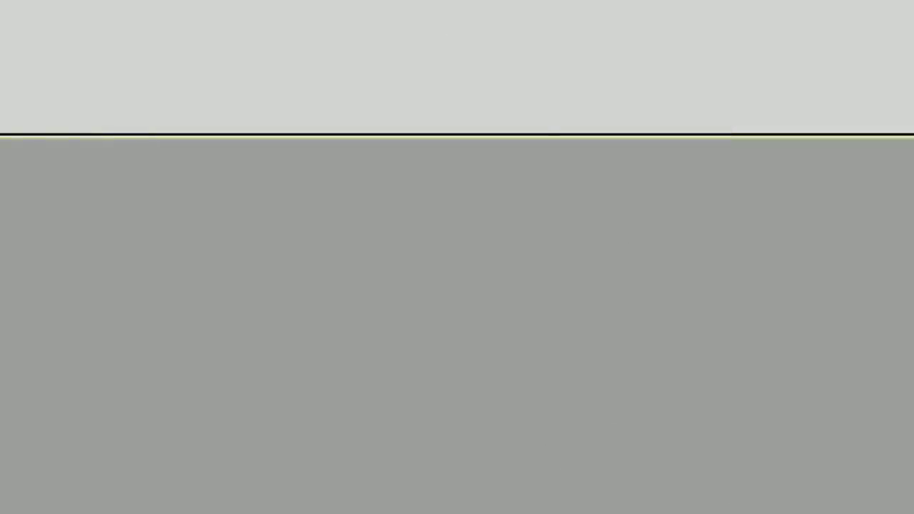
- Quit Audacity, start Movie Maker, and add the captured Engine gameplay .avi clip to the project
{"action": "key", "text": "alt+F4"}
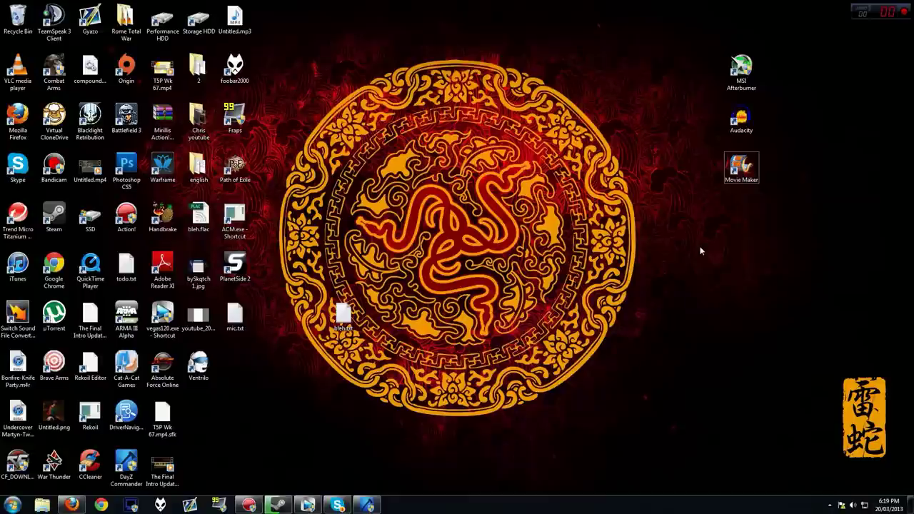
{"action": "double_click", "coordinate": [741, 167]}
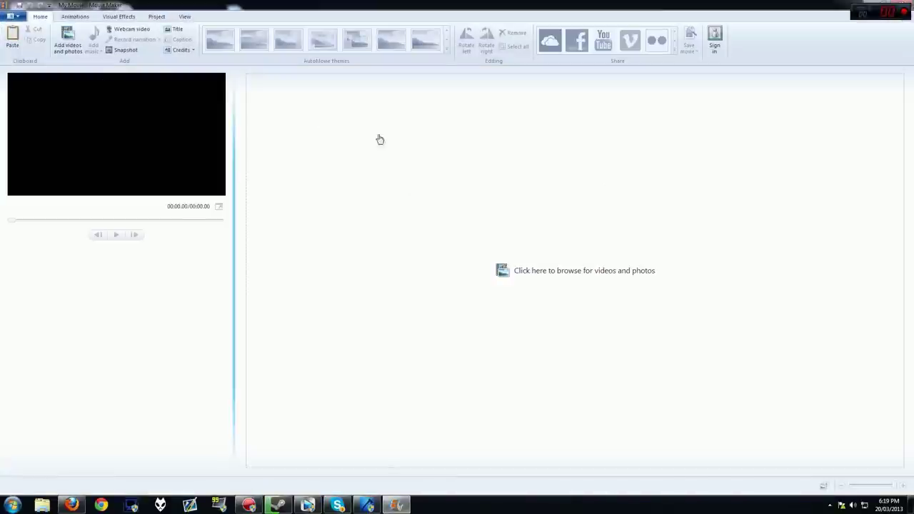
{"action": "left_click", "coordinate": [490, 265]}
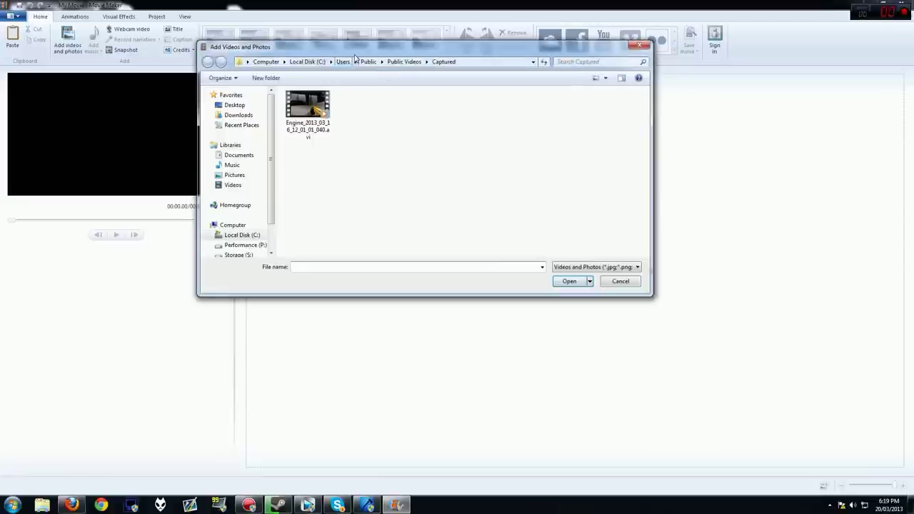
{"action": "left_click", "coordinate": [318, 123]}
{"action": "double_click", "coordinate": [318, 123]}
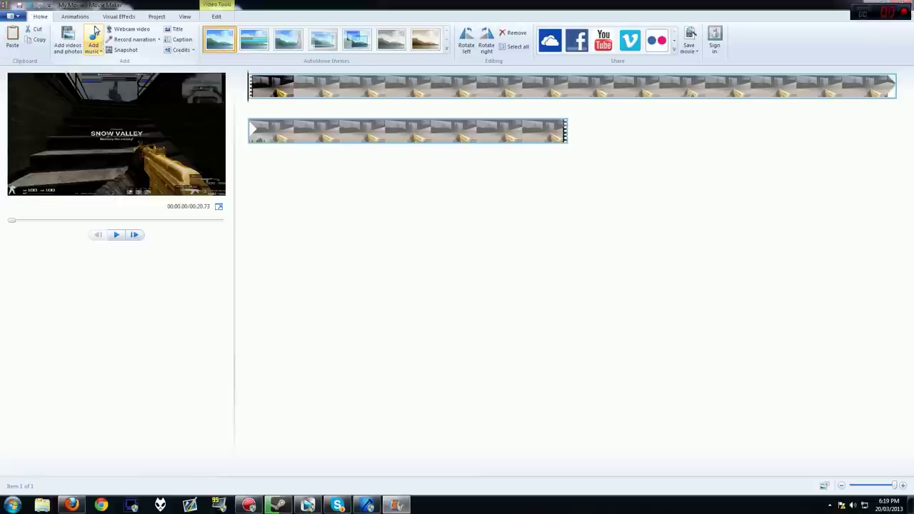
{"action": "left_click", "coordinate": [94, 34]}
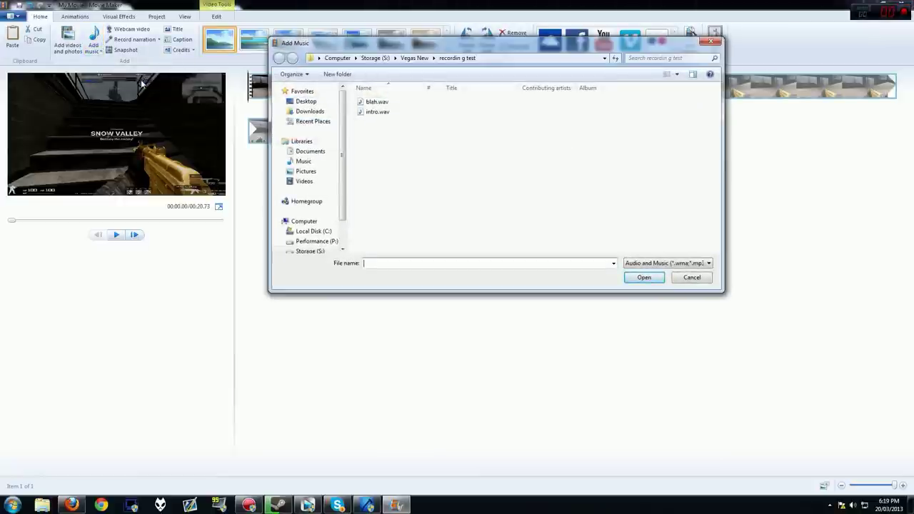
- Add blah.wav as the music track, then select the 20.73-second gameplay clip on the timeline
{"action": "double_click", "coordinate": [384, 105]}
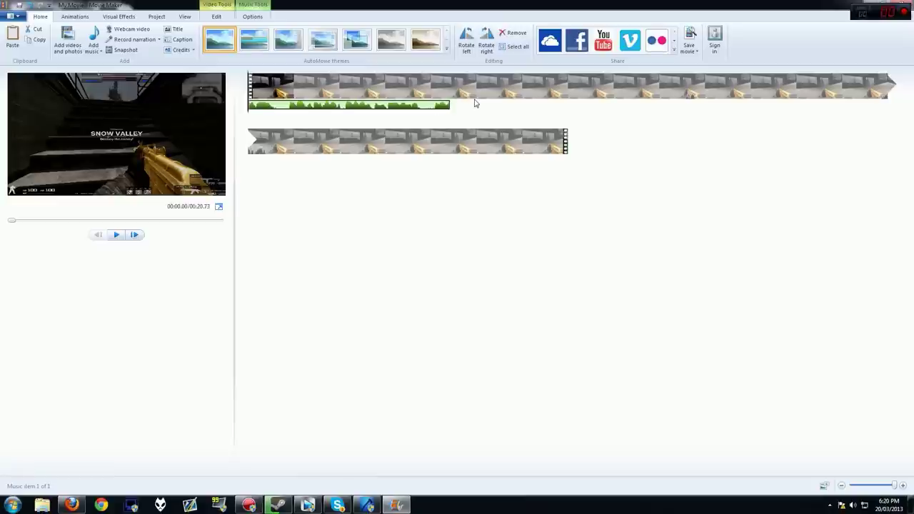
{"action": "scroll", "coordinate": [435, 183], "scroll_direction": "down", "scroll_amount": 5}
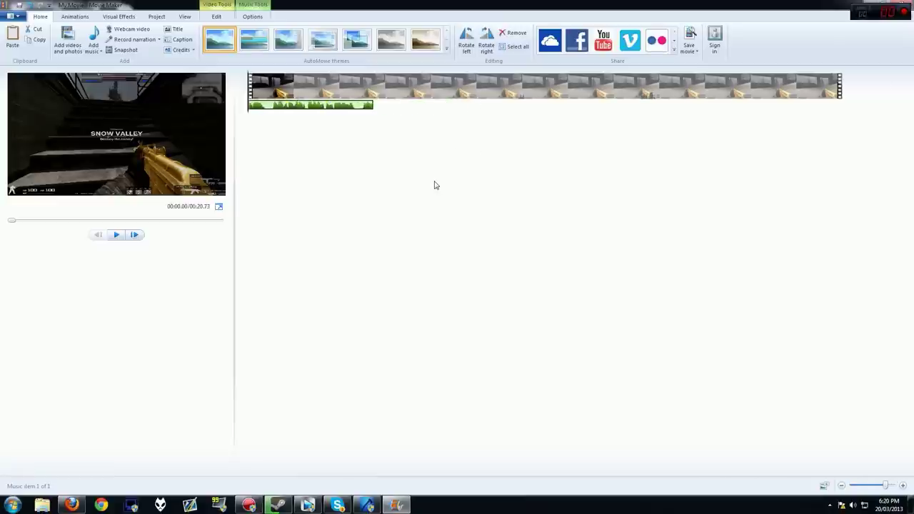
{"action": "scroll", "coordinate": [435, 185], "scroll_direction": "down", "scroll_amount": 2}
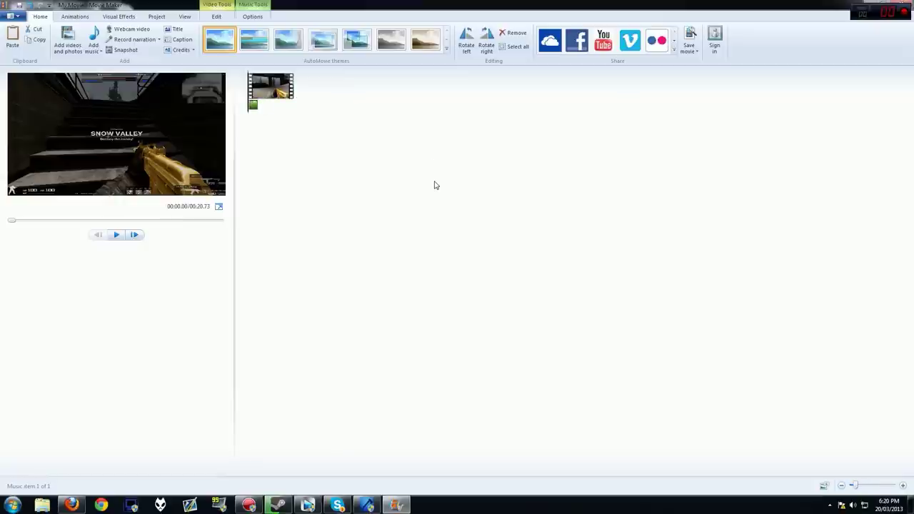
{"action": "left_click", "coordinate": [291, 87]}
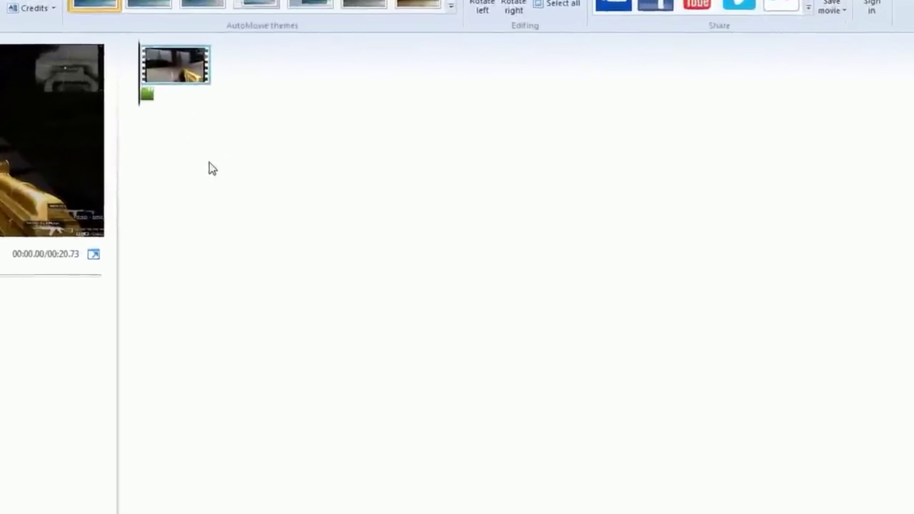
- Zoom the timeline in on the clip, place the playhead at 00:05.00, and show the Edit tools
{"action": "key", "text": "plus"}
{"action": "key", "text": "plus"}
{"action": "key", "text": "plus"}
{"action": "key", "text": "plus"}
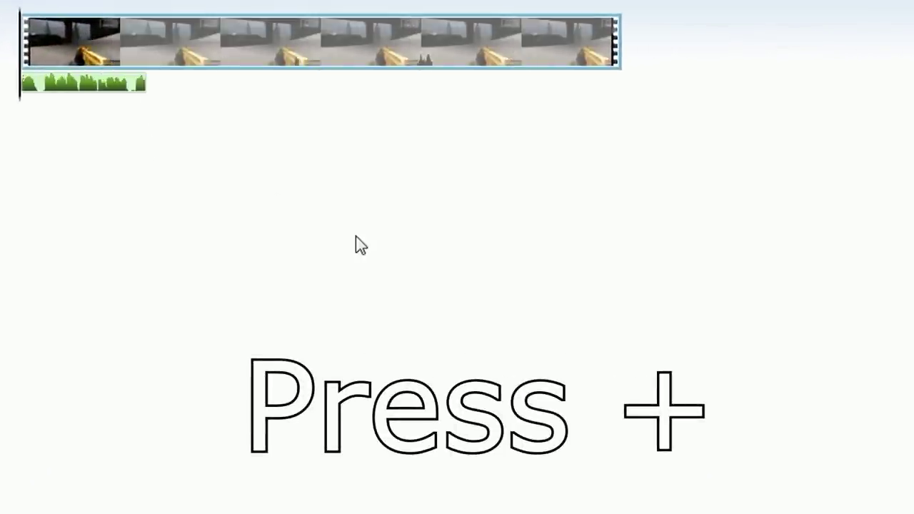
{"action": "key", "text": "plus"}
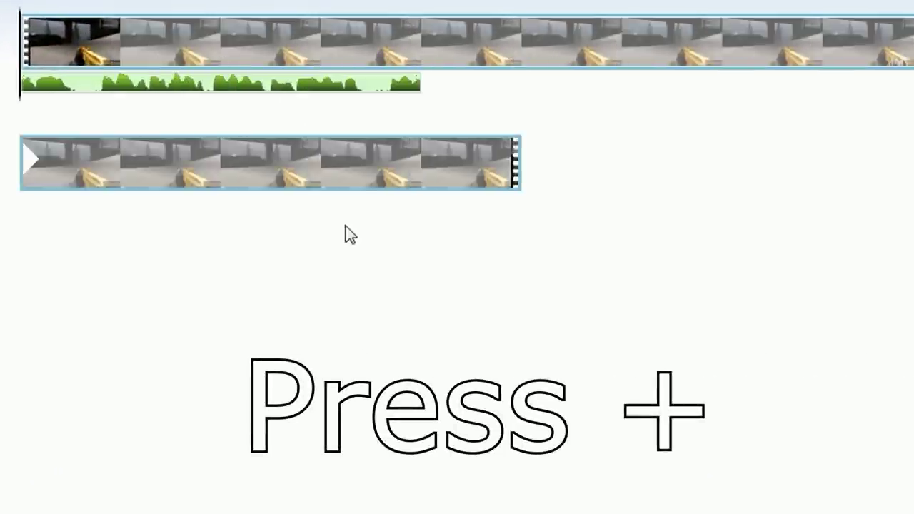
{"action": "key", "text": "plus"}
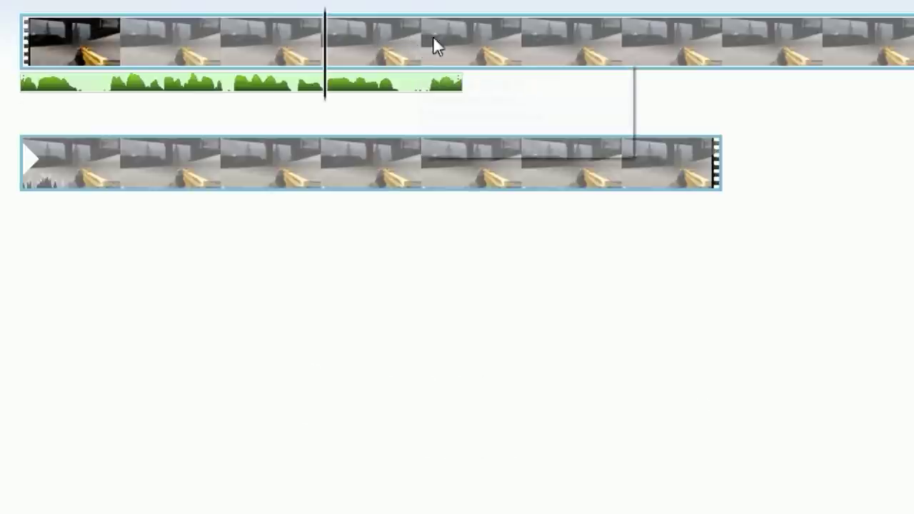
{"action": "key", "text": "Right"}
{"action": "key", "text": "Right"}
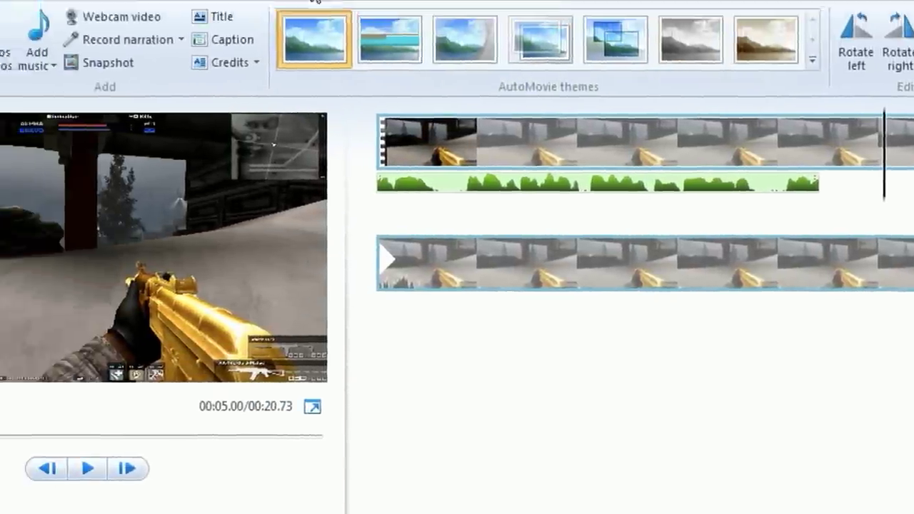
{"action": "left_click", "coordinate": [465, 31]}
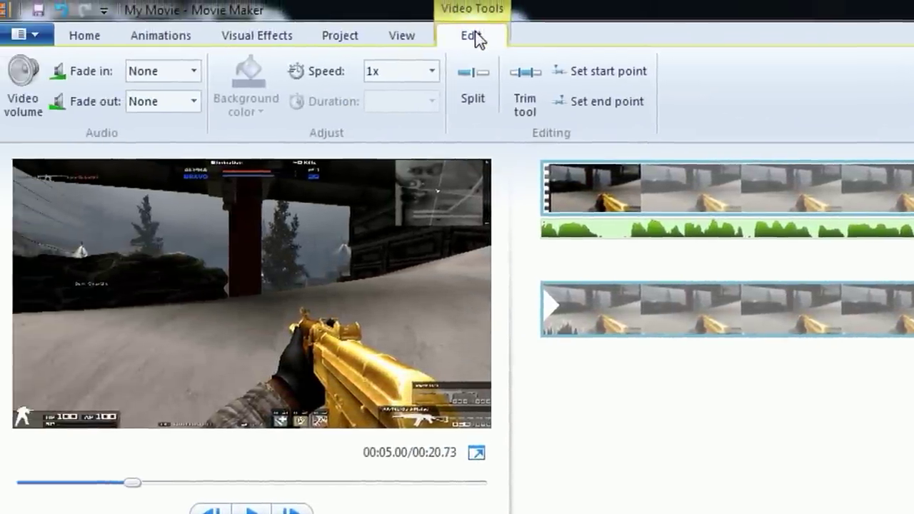
- Split the clip at 5 seconds, delete the second part, and lower its video volume almost to mute
{"action": "left_click", "coordinate": [478, 82]}
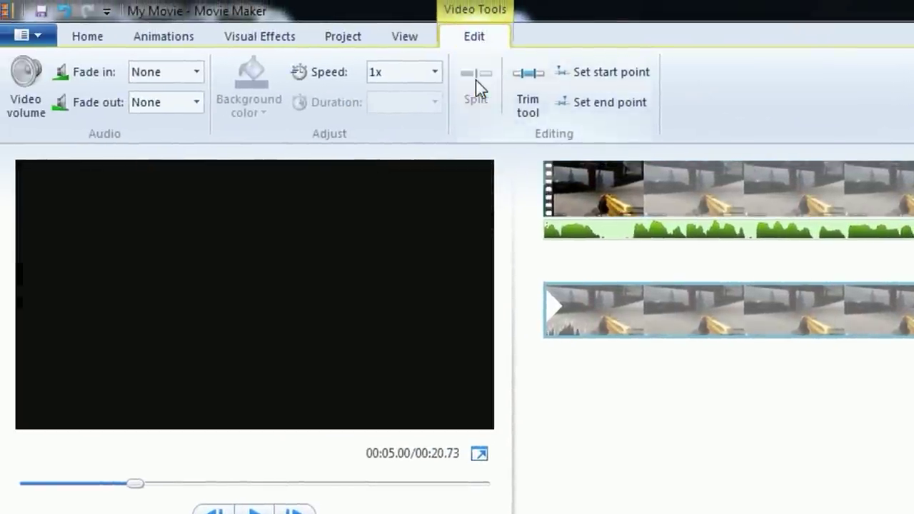
{"action": "key", "text": "Delete"}
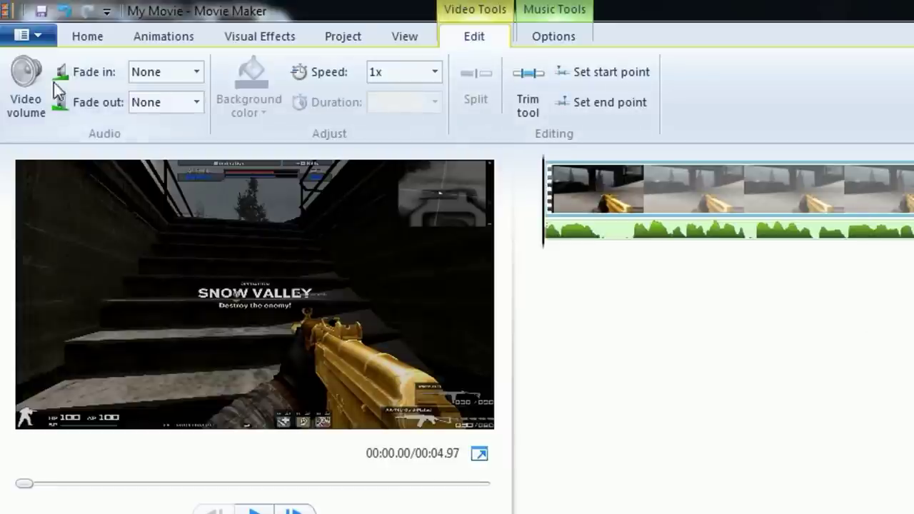
{"action": "left_click", "coordinate": [35, 81]}
{"action": "left_click_drag", "start_coordinate": [72, 140], "coordinate": [42, 140]}
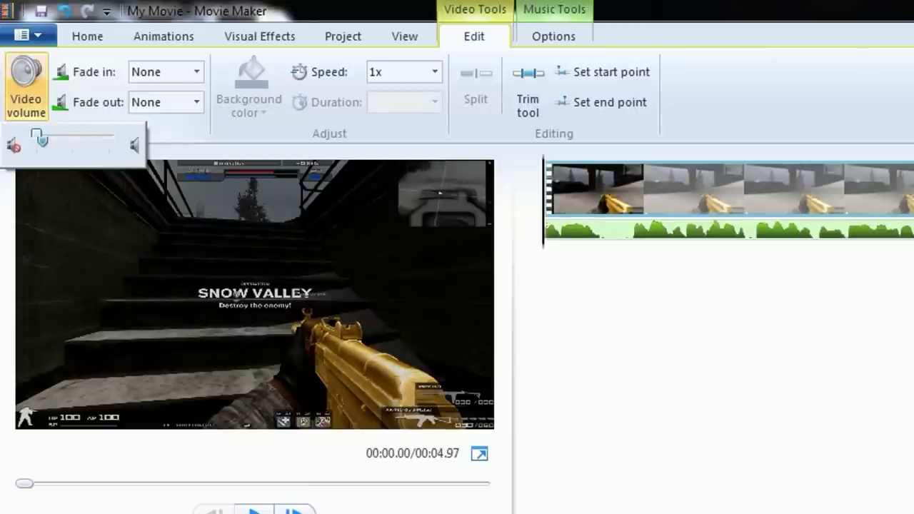
{"action": "left_click_drag", "start_coordinate": [523, 192], "coordinate": [56, 137]}
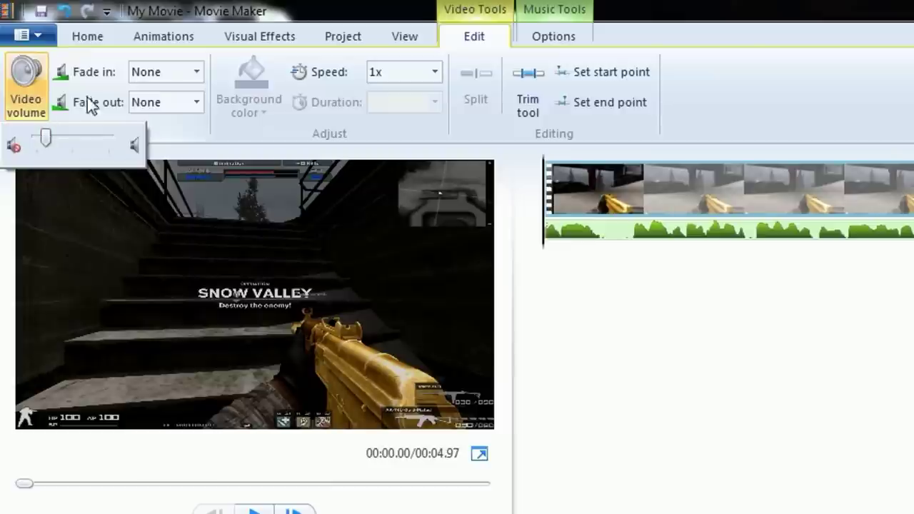
{"action": "left_click", "coordinate": [418, 9]}
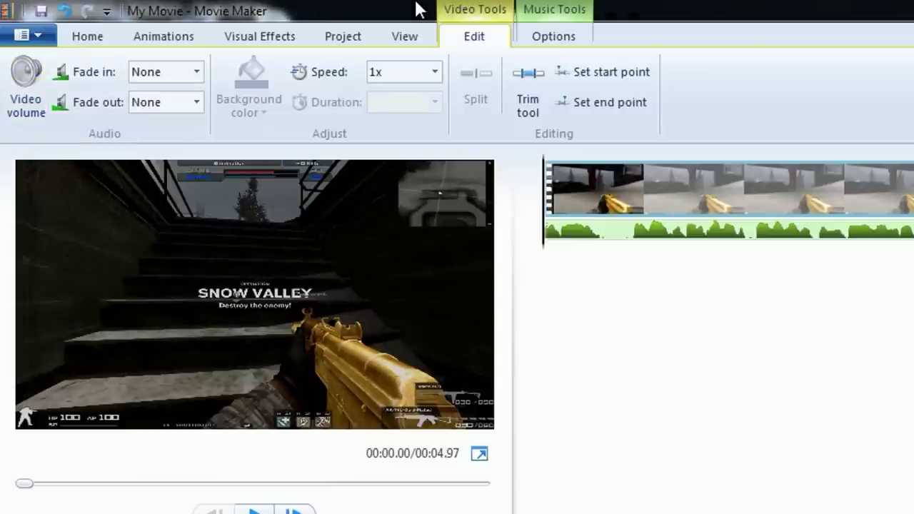
- Open Create Custom Setting from the File menu's Save movie list
{"action": "left_click", "coordinate": [20, 39]}
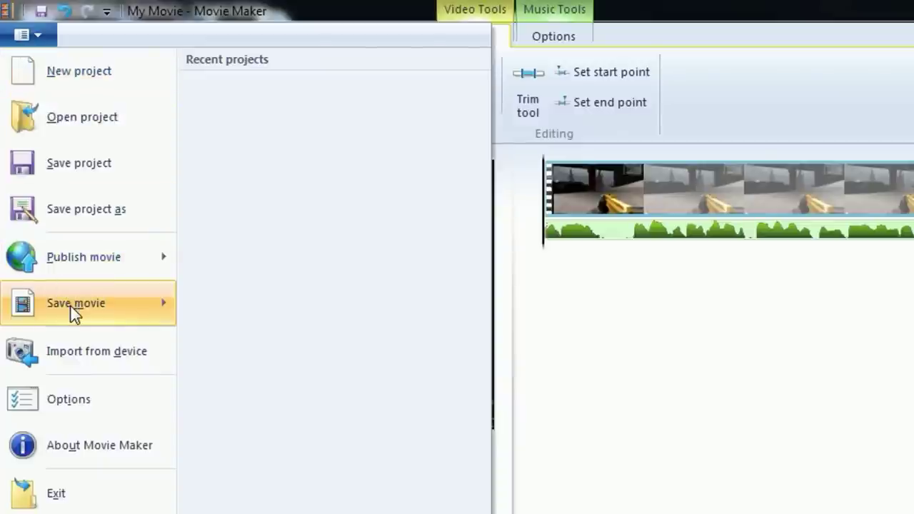
{"action": "mouse_move", "coordinate": [75, 312]}
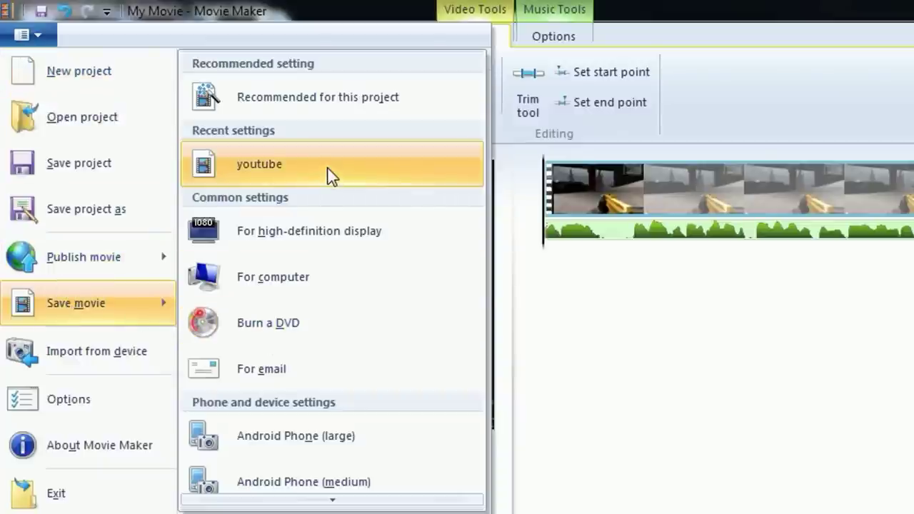
{"action": "scroll", "coordinate": [336, 368], "scroll_direction": "down", "scroll_amount": 10}
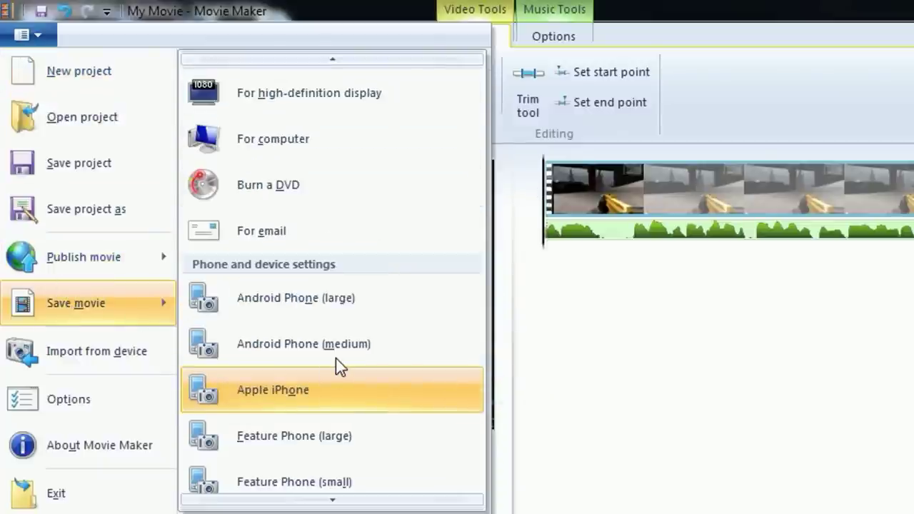
{"action": "scroll", "coordinate": [340, 360], "scroll_direction": "down", "scroll_amount": 5}
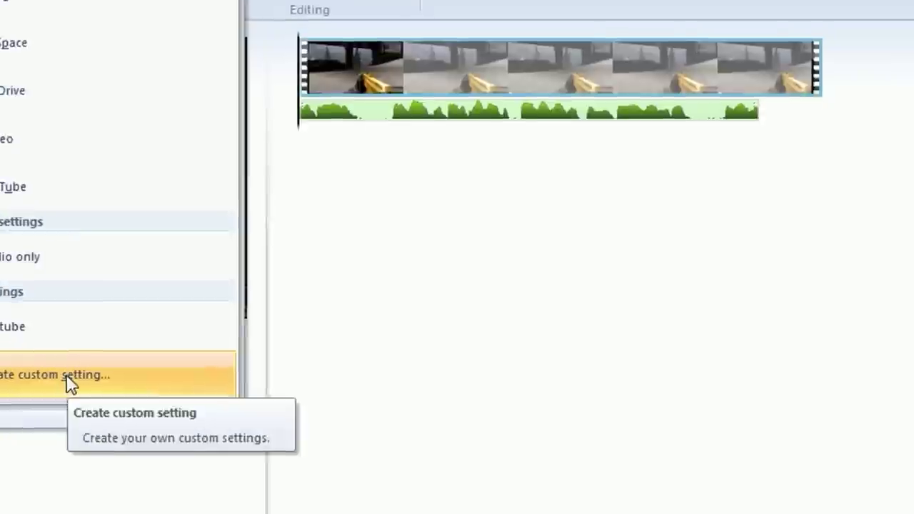
{"action": "left_click", "coordinate": [246, 459]}
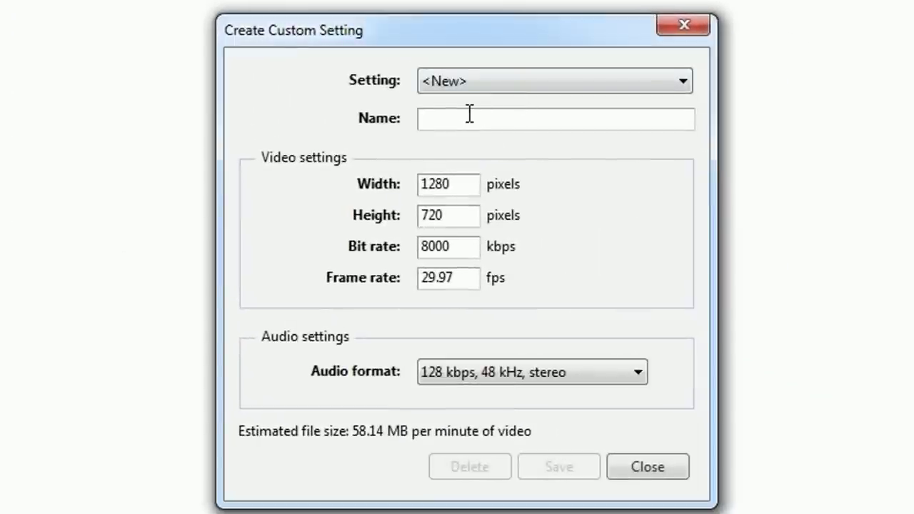
- Name the new setting 'utube' and enter a 1920 by 1080 frame size
{"action": "left_click", "coordinate": [470, 117]}
{"action": "type", "text": "utube"}
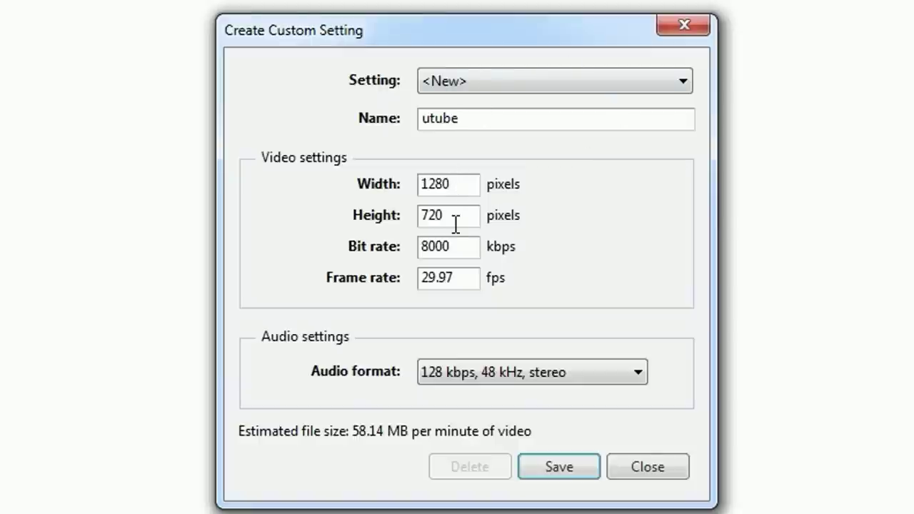
{"action": "left_click", "coordinate": [455, 190]}
{"action": "key", "text": "Tab"}
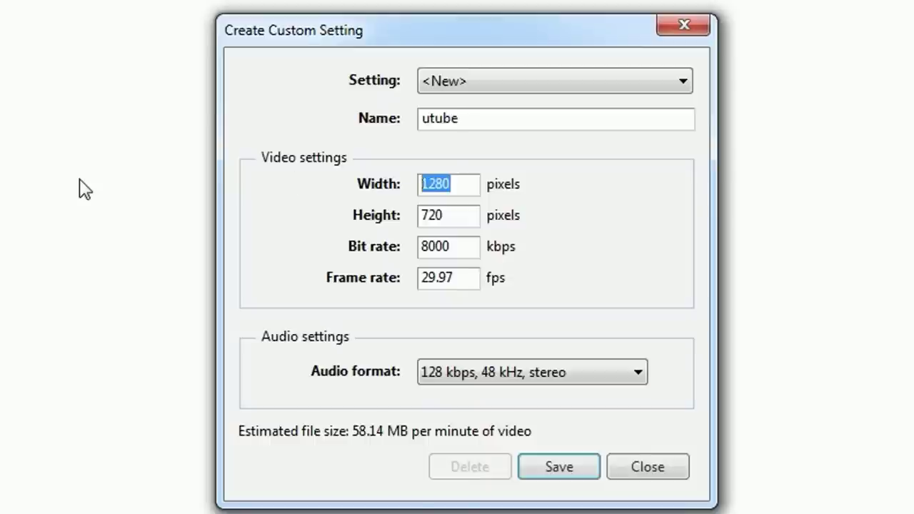
{"action": "type", "text": "1920"}
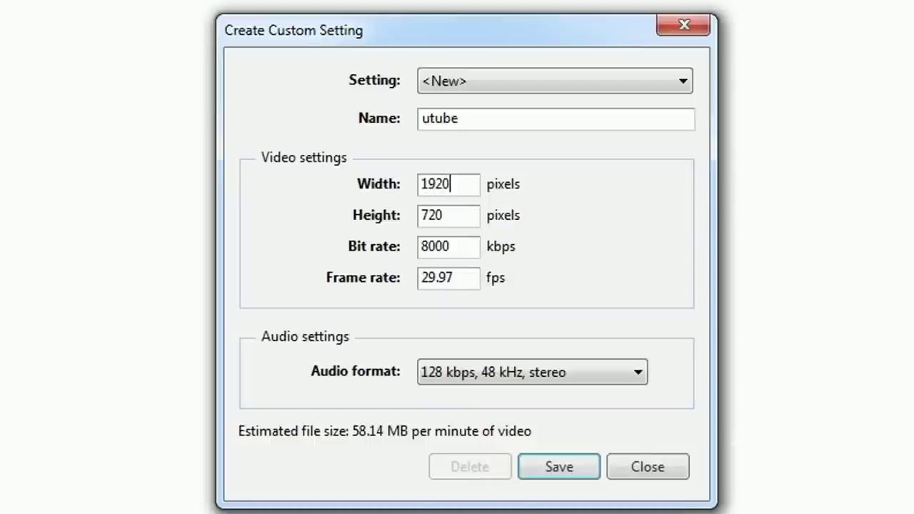
{"action": "key", "text": "Delete"}
{"action": "key", "text": "Delete"}
{"action": "key", "text": "Delete"}
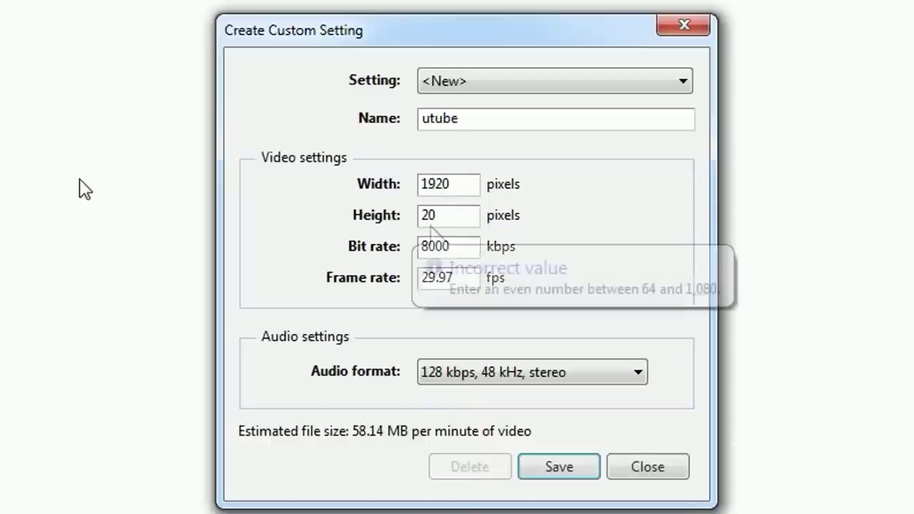
{"action": "type", "text": "1080"}
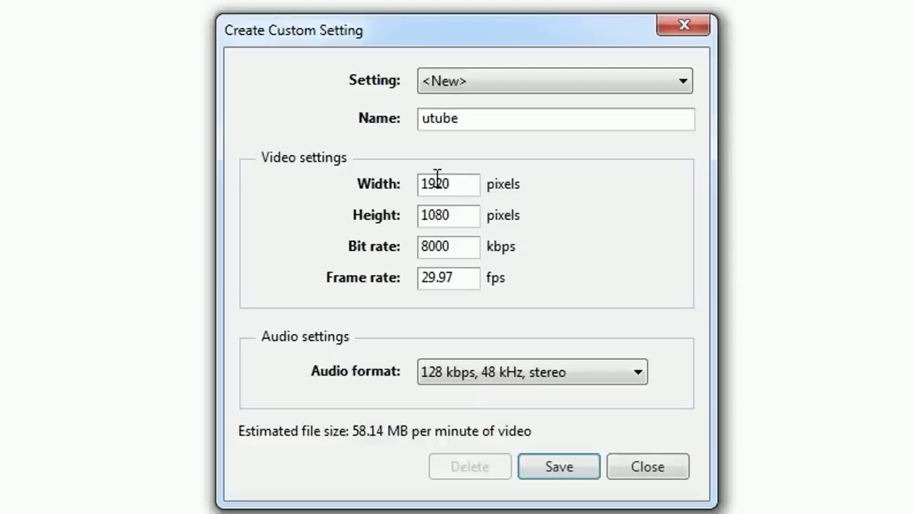
- Correct the frame size to 1280 wide by 720 high
{"action": "left_click_drag", "start_coordinate": [451, 185], "coordinate": [128, 180]}
{"action": "type", "text": "12"}
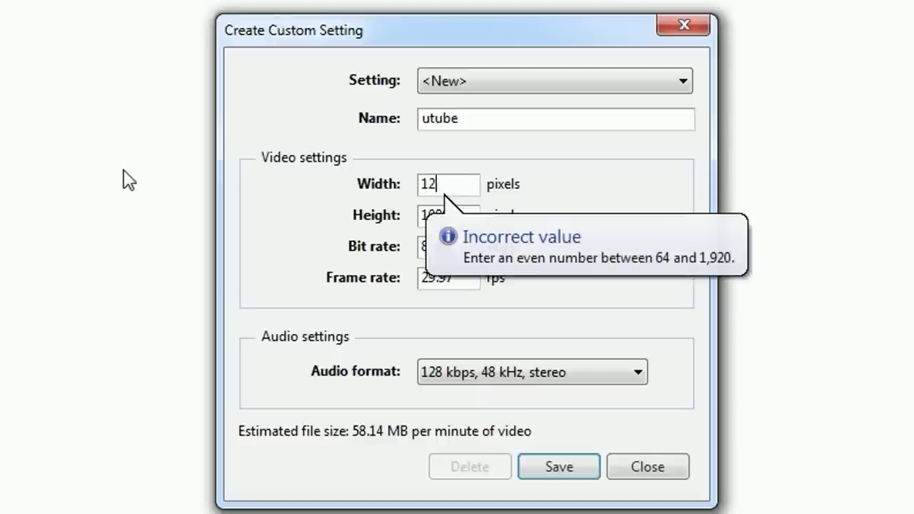
{"action": "type", "text": "70"}
{"action": "key", "text": "BackSpace"}
{"action": "key", "text": "BackSpace"}
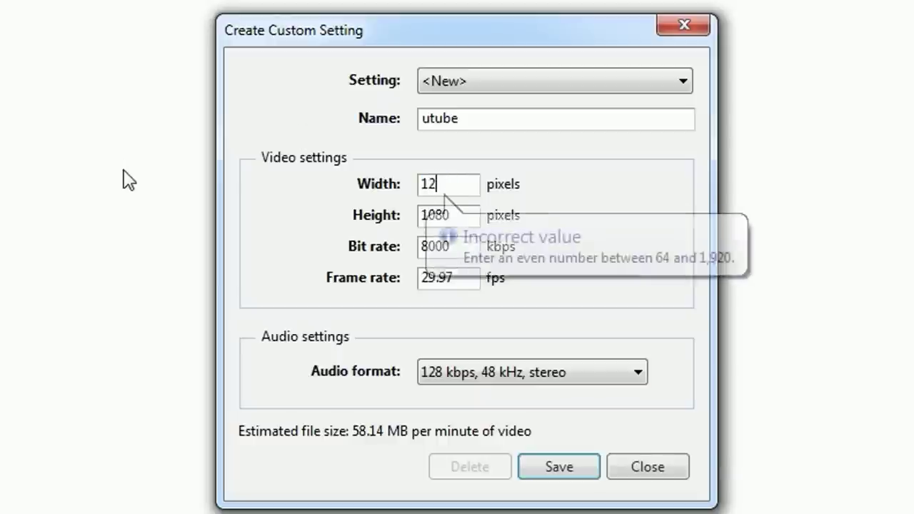
{"action": "type", "text": "80"}
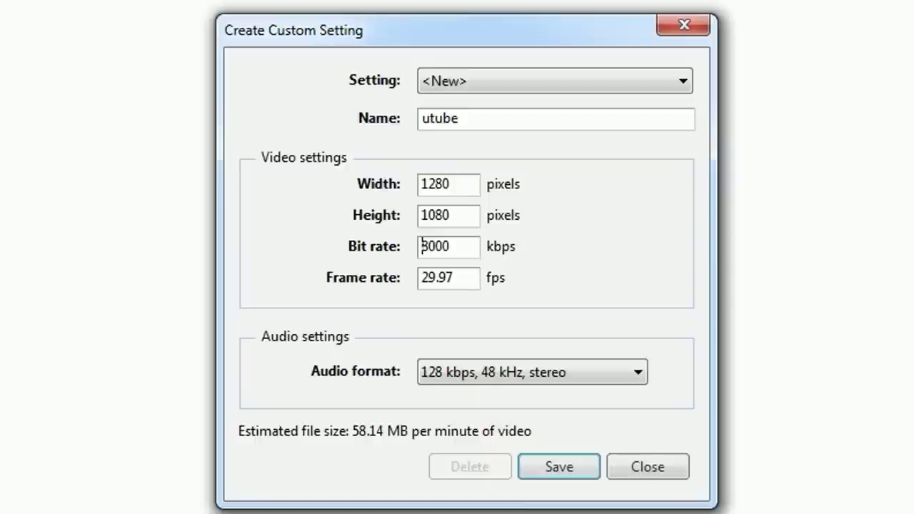
{"action": "left_click_drag", "start_coordinate": [453, 215], "coordinate": [255, 224]}
{"action": "type", "text": "720"}
- Keep the video bit rate at 8000 kbps
{"action": "key", "text": "Tab"}
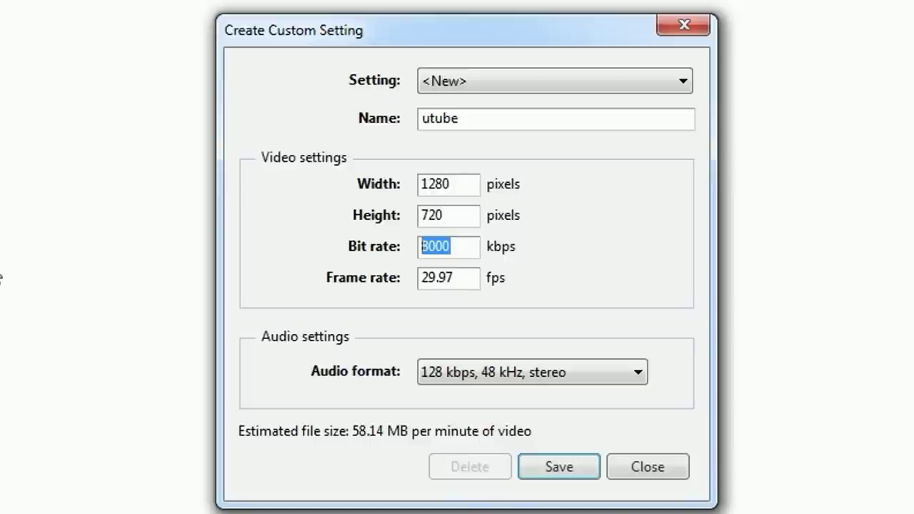
{"action": "type", "text": "100"}
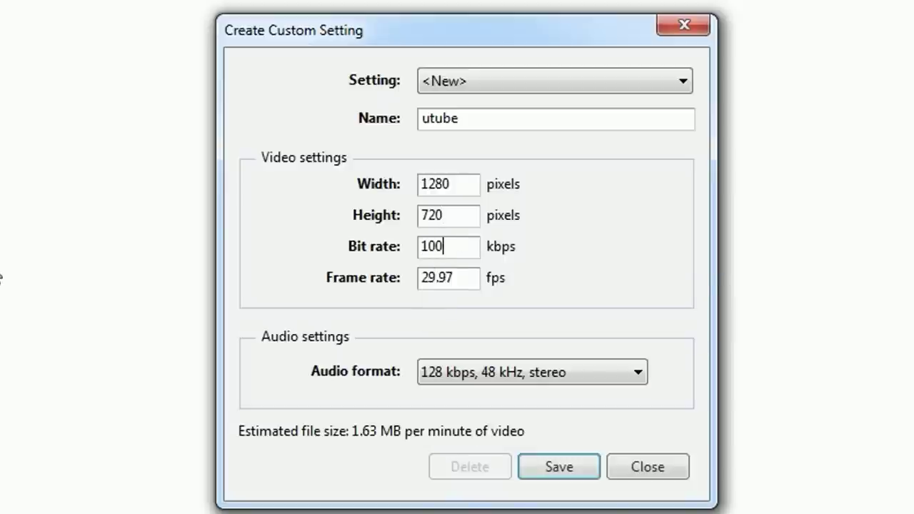
{"action": "key", "text": "BackSpace"}
{"action": "key", "text": "BackSpace"}
{"action": "key", "text": "BackSpace"}
{"action": "type", "text": "80"}
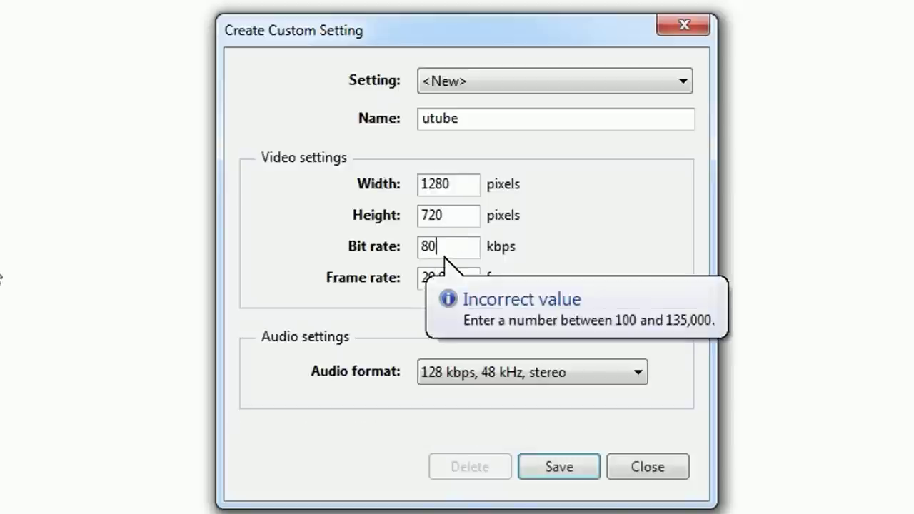
{"action": "type", "text": "00"}
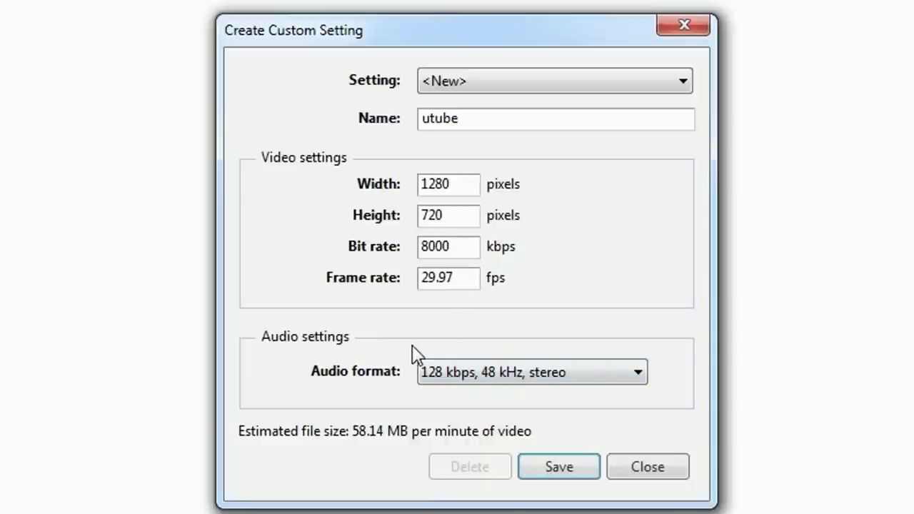
- Set the audio format to 192 kbps, 48 kHz, stereo
{"action": "left_click", "coordinate": [561, 376]}
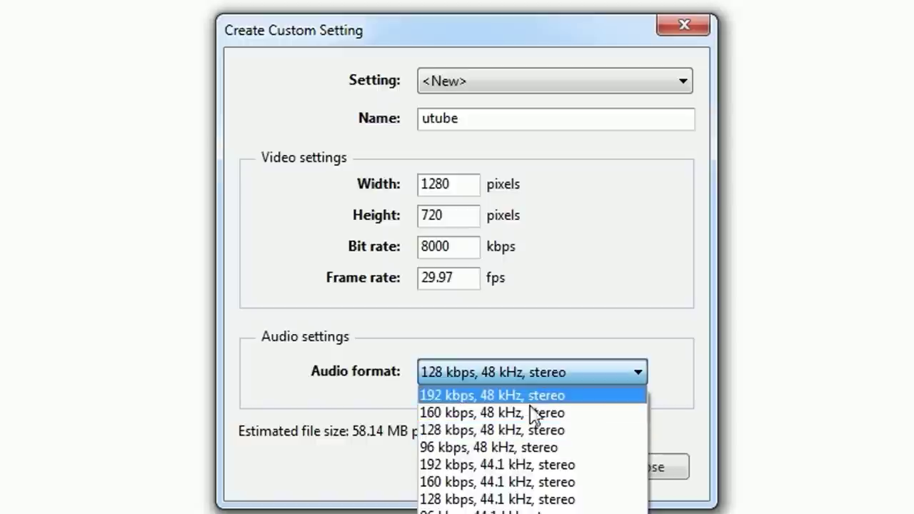
{"action": "left_click", "coordinate": [516, 397]}
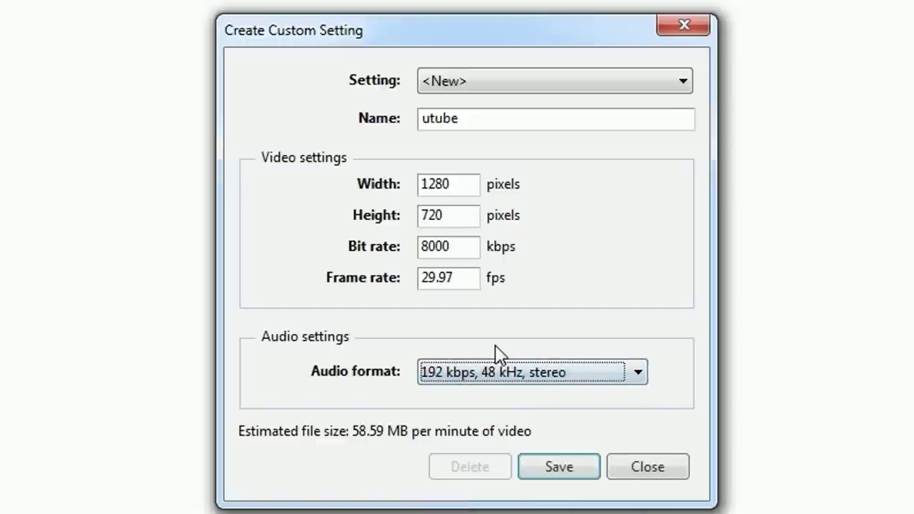
{"action": "left_click", "coordinate": [484, 379]}
{"action": "left_click", "coordinate": [450, 429]}
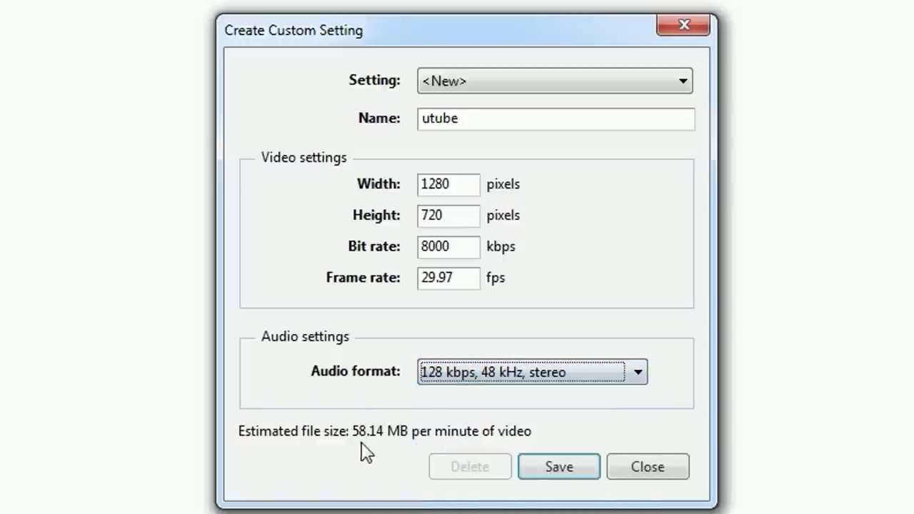
{"action": "left_click", "coordinate": [473, 377]}
{"action": "key", "text": "Escape"}
{"action": "scroll", "coordinate": [447, 367], "scroll_direction": "up", "scroll_amount": 2}
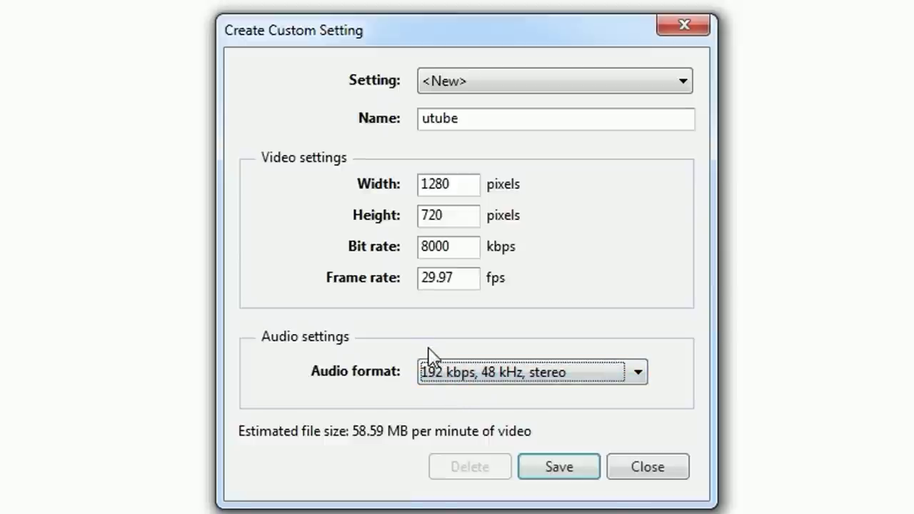
- Save the utube custom setting and close the Create Custom Setting dialog
{"action": "left_click", "coordinate": [561, 468]}
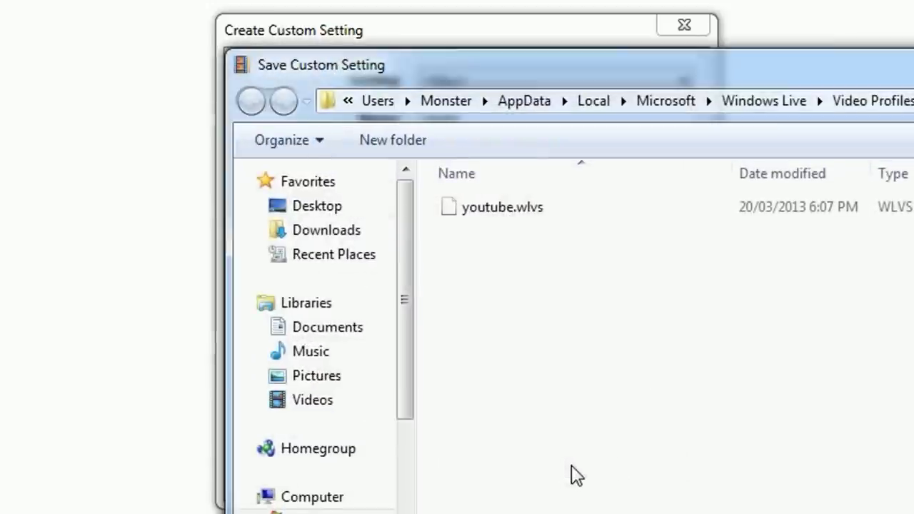
{"action": "key", "text": "Return"}
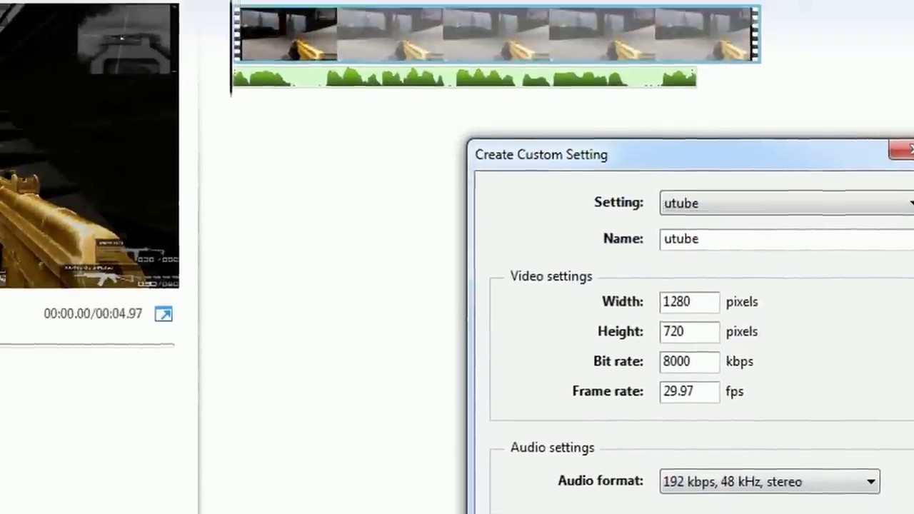
{"action": "left_click", "coordinate": [670, 477]}
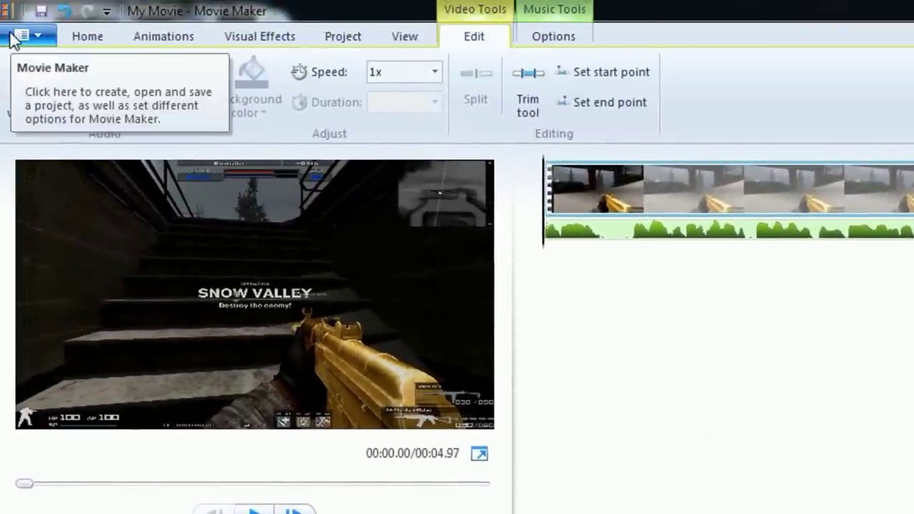
- Start exporting the movie with the utube setting from File > Save movie
{"action": "left_click", "coordinate": [13, 37]}
{"action": "mouse_move", "coordinate": [72, 297]}
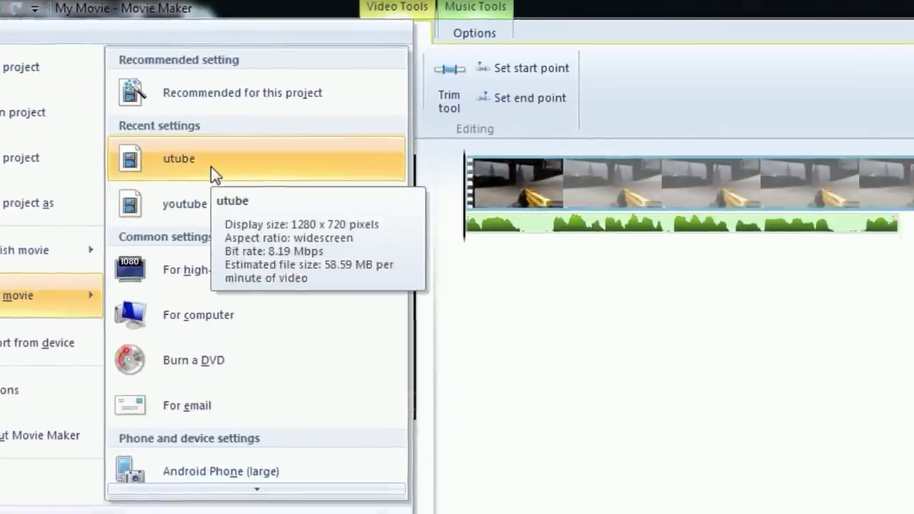
{"action": "left_click", "coordinate": [286, 173]}
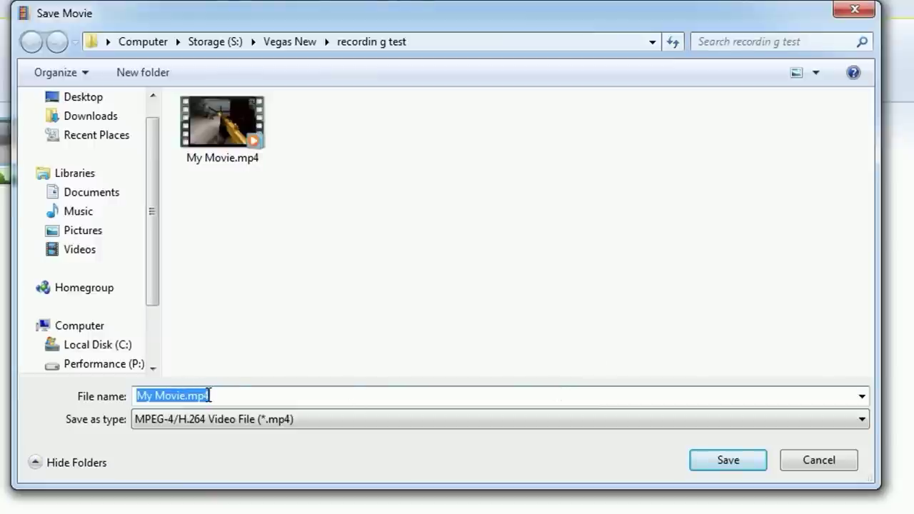
- Save the movie as My Movie.mp4 and replace the existing file
{"action": "left_click", "coordinate": [711, 459]}
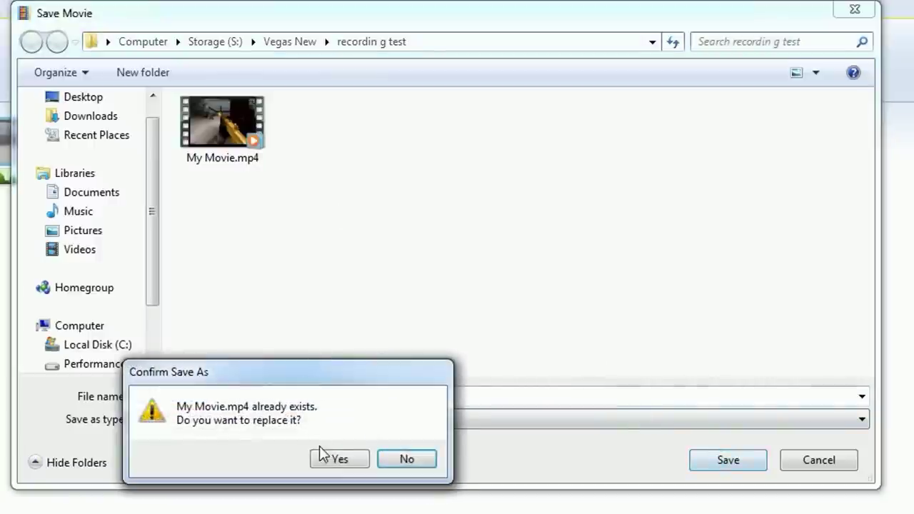
{"action": "left_click", "coordinate": [340, 460]}
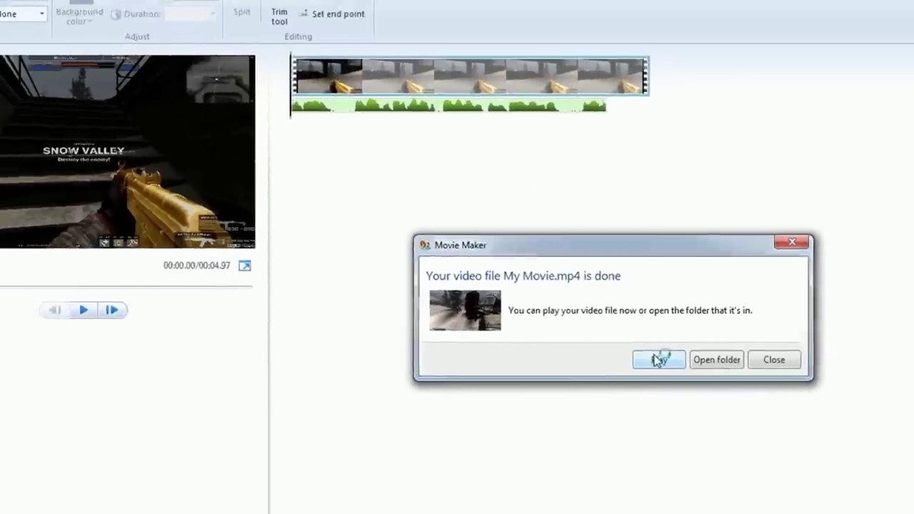
- Play My Movie.mp4 full screen at lower volume, then close Windows Media Player
{"action": "left_click", "coordinate": [501, 310]}
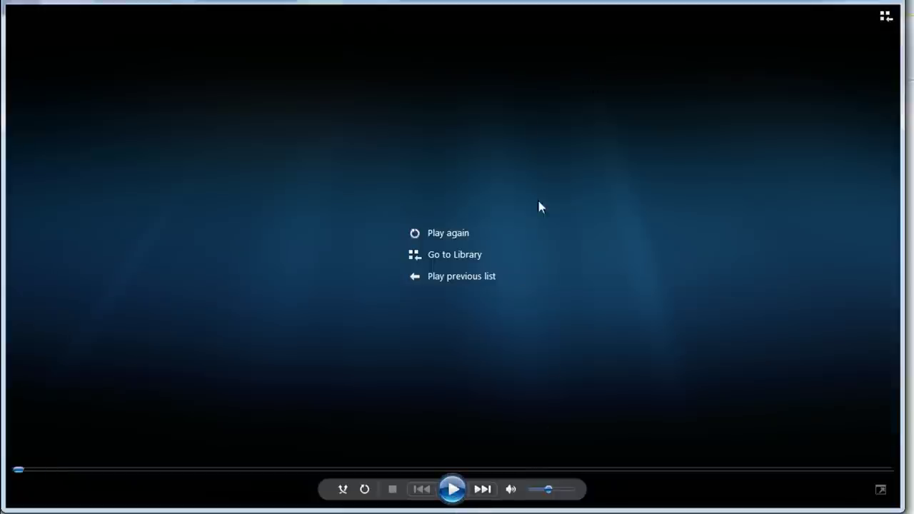
{"action": "left_click_drag", "start_coordinate": [550, 491], "coordinate": [531, 506]}
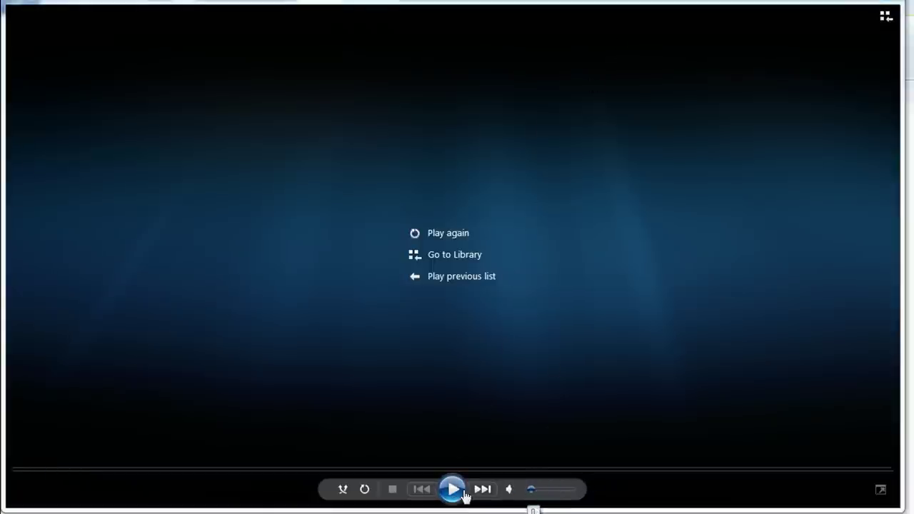
{"action": "left_click", "coordinate": [451, 489]}
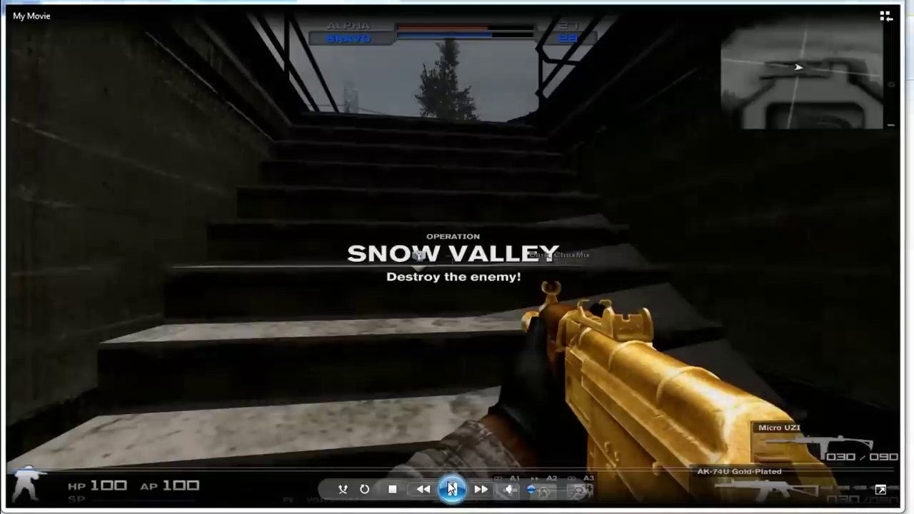
{"action": "double_click", "coordinate": [607, 361]}
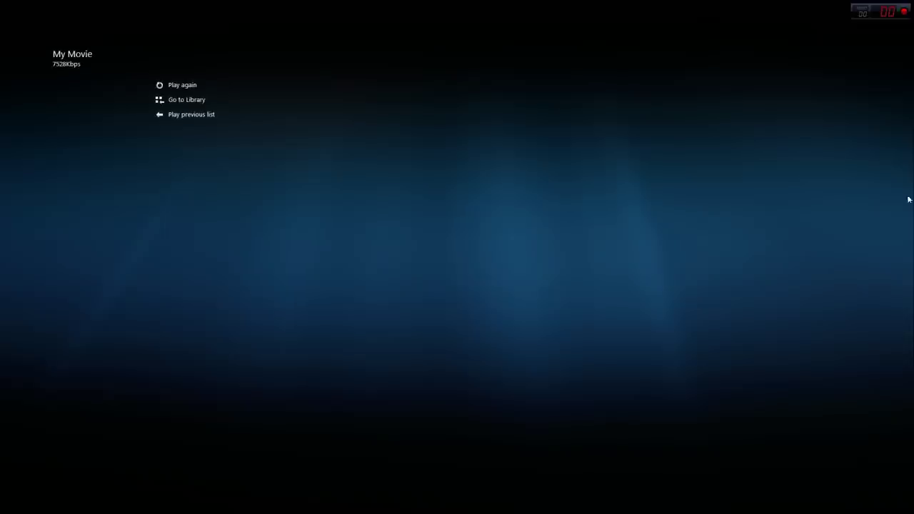
{"action": "mouse_move", "coordinate": [764, 172]}
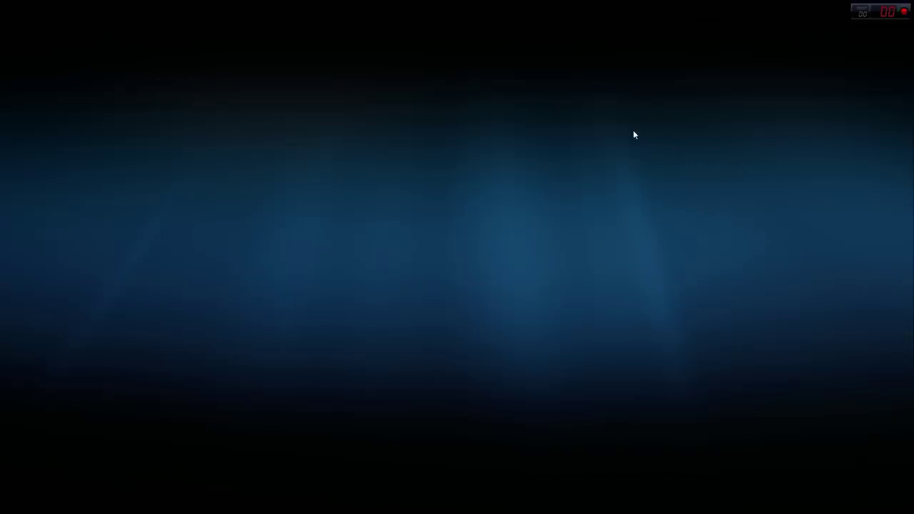
{"action": "key", "text": "Escape"}
{"action": "left_click", "coordinate": [599, 6]}
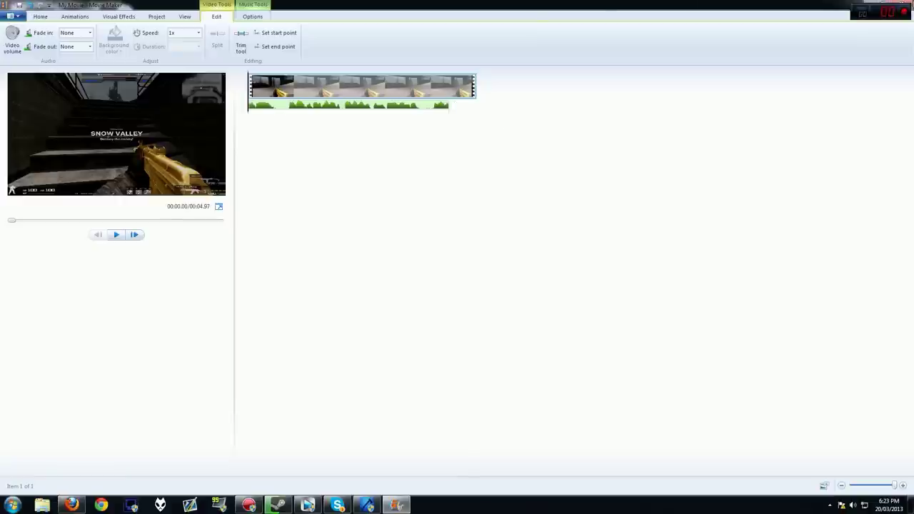
- Close Movie Maker without saving changes, then deselect its desktop shortcut
{"action": "key", "text": "alt+F4"}
{"action": "left_click", "coordinate": [488, 253]}
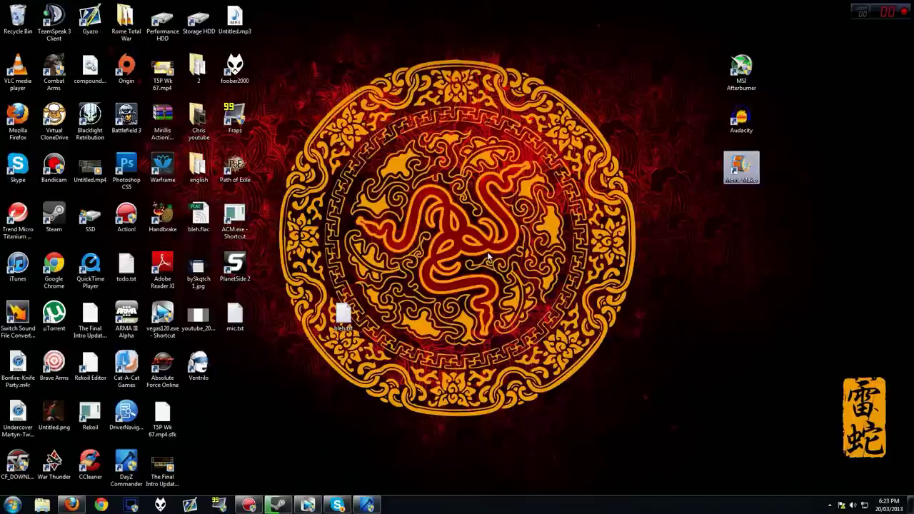
{"action": "left_click", "coordinate": [489, 258]}
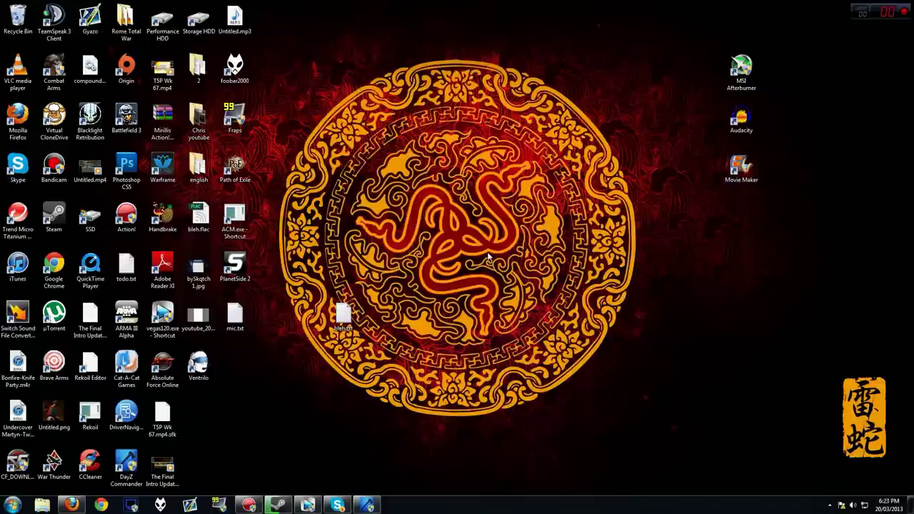